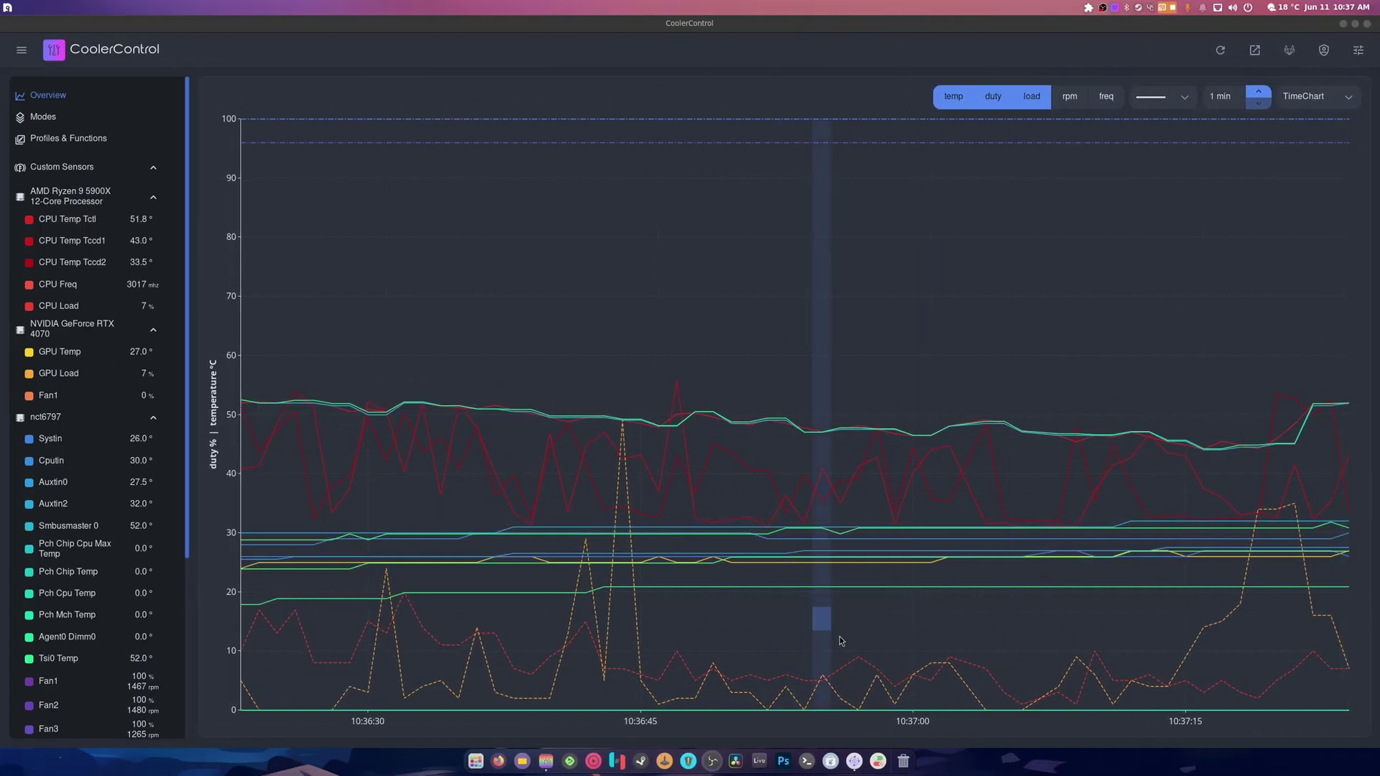
# - Scroll the sensor sidebar down to the RTX 4070's Fan1 entry
pyautogui.moveTo(813, 578)
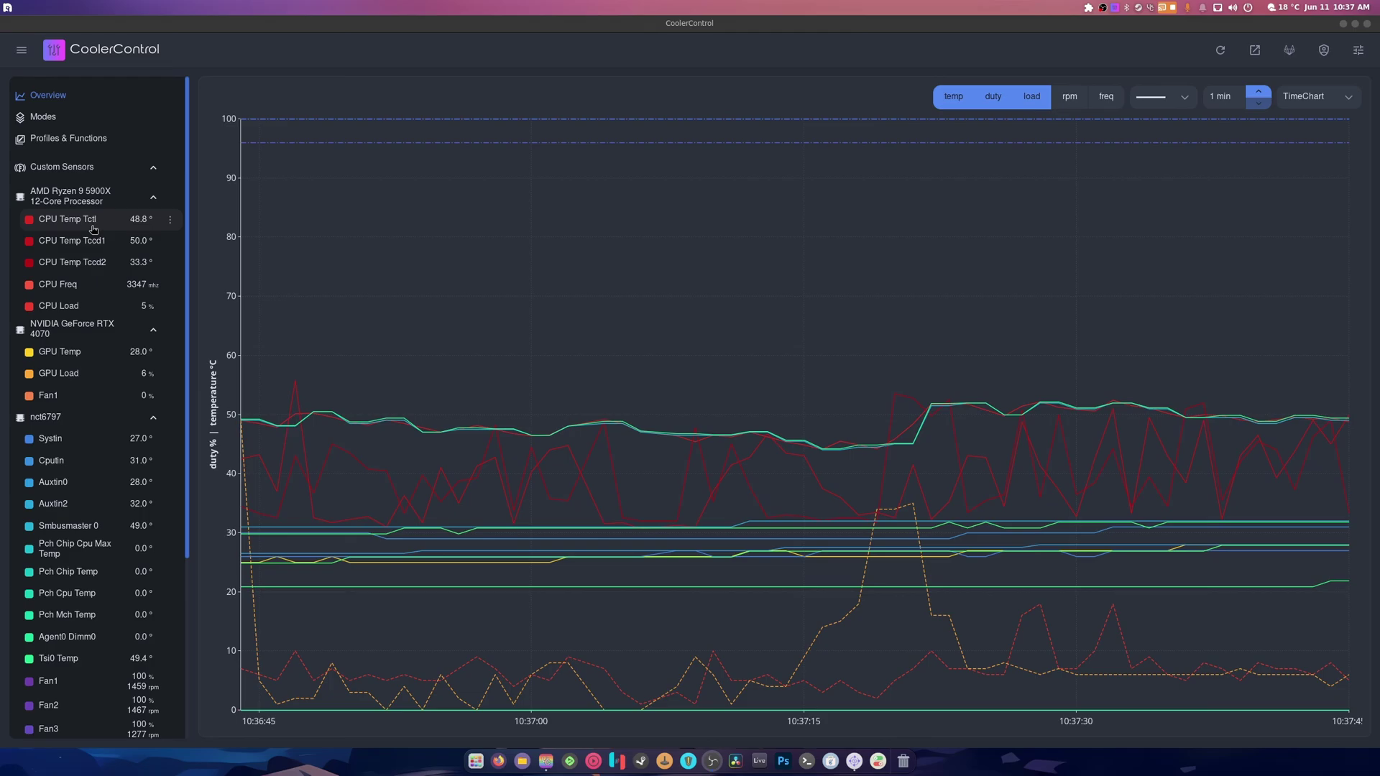
pyautogui.scroll(-3, 72, 207)
# - Put the RTX 4070 Fan1 in Manual mode at 50% duty and apply it
pyautogui.click(67, 266)
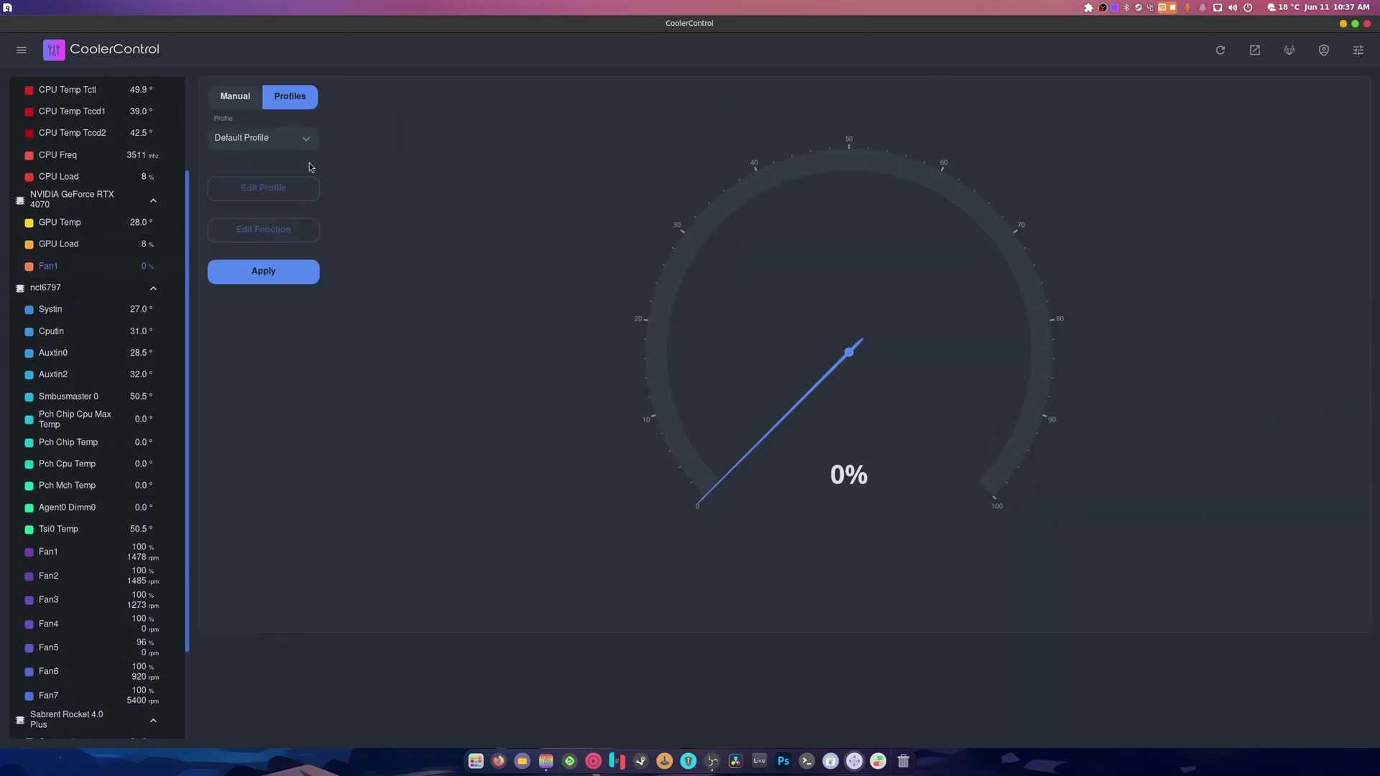
pyautogui.click(231, 100)
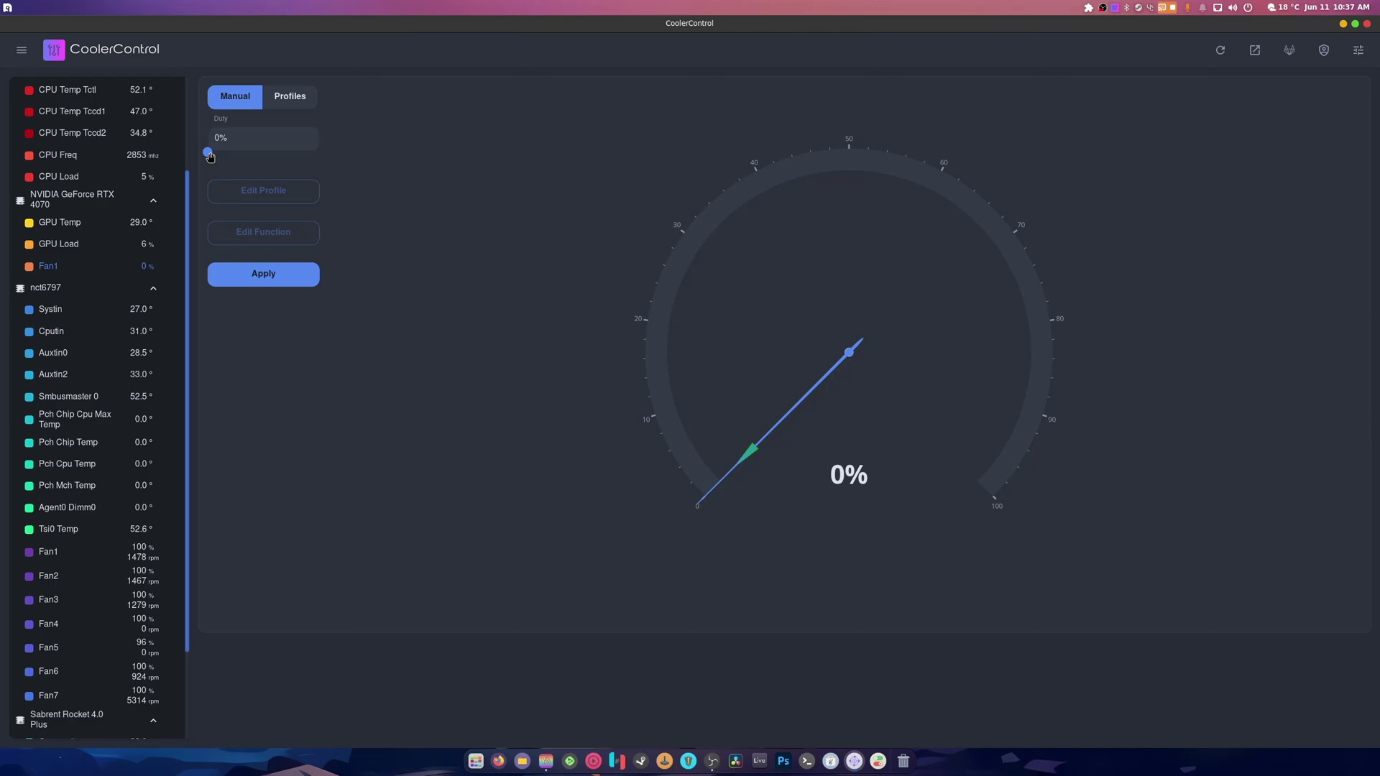
pyautogui.moveTo(208, 152); pyautogui.dragTo(265, 159)
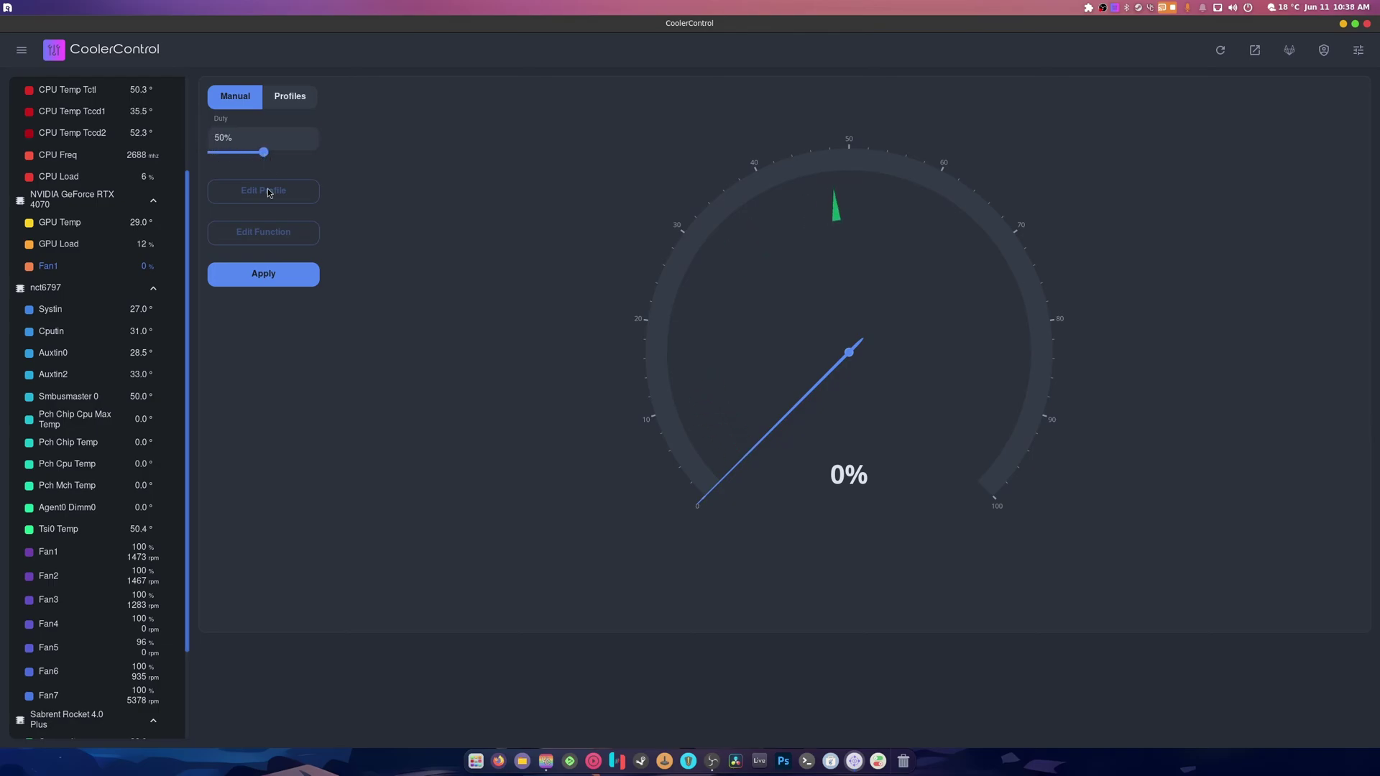
pyautogui.click(266, 274)
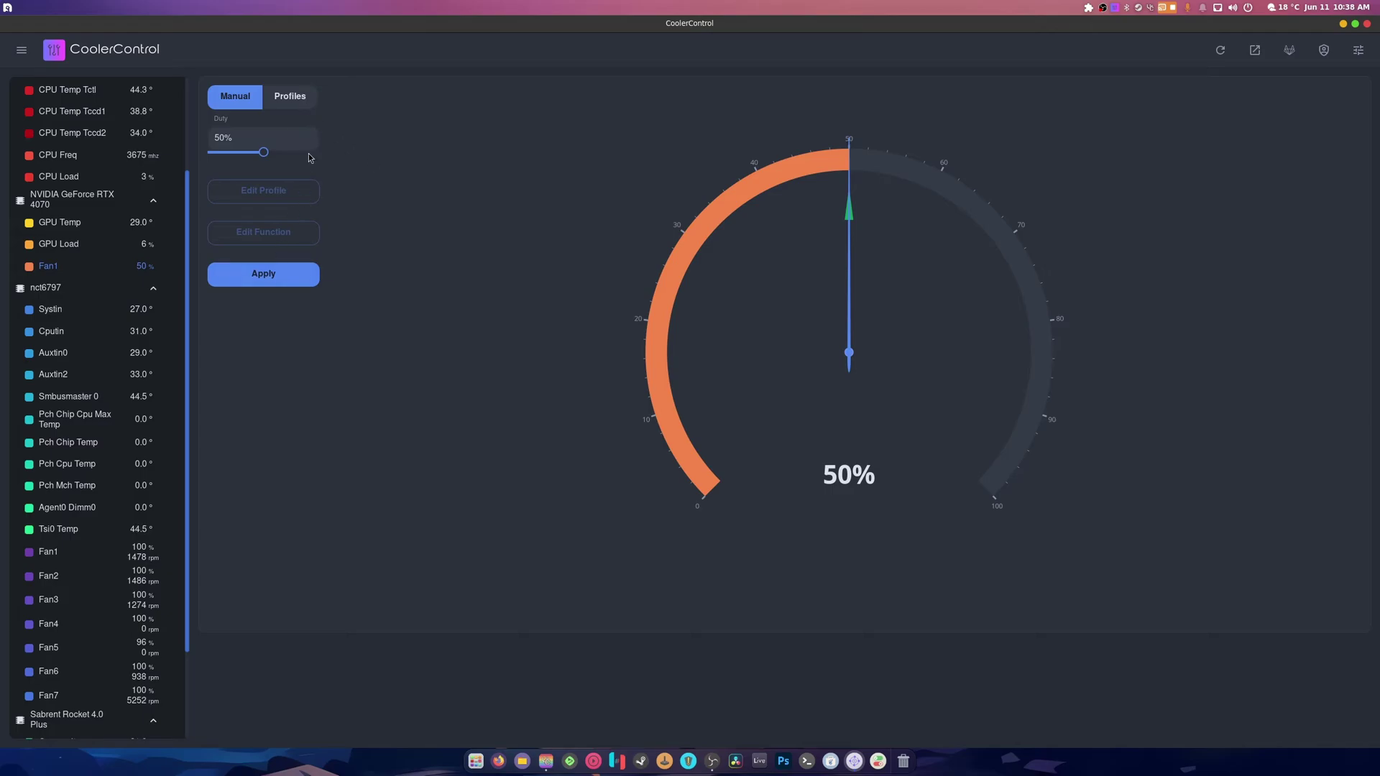
# - Try My Profile on Fan1, inspect its function settings unchanged, then return Fan1 to Manual
pyautogui.click(291, 99)
pyautogui.click(286, 140)
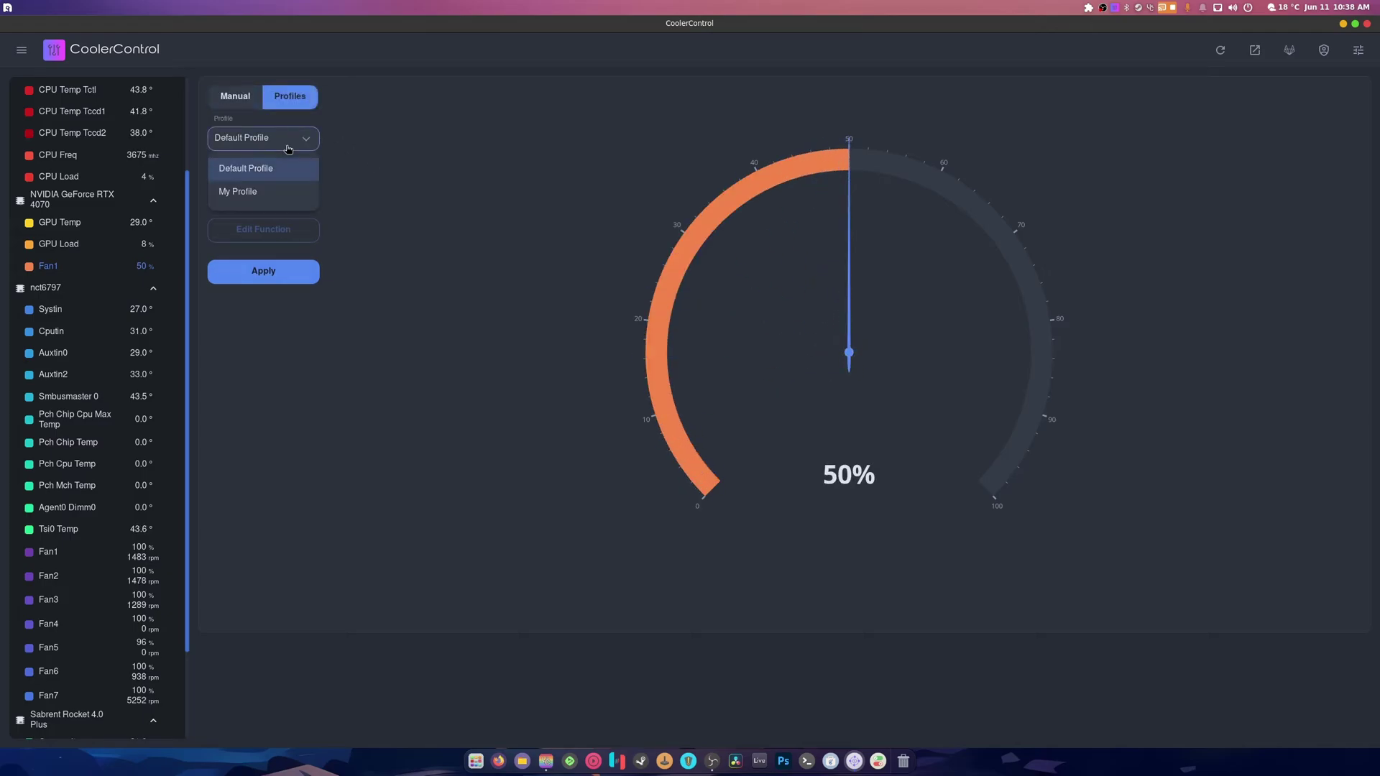
pyautogui.click(287, 192)
pyautogui.click(264, 229)
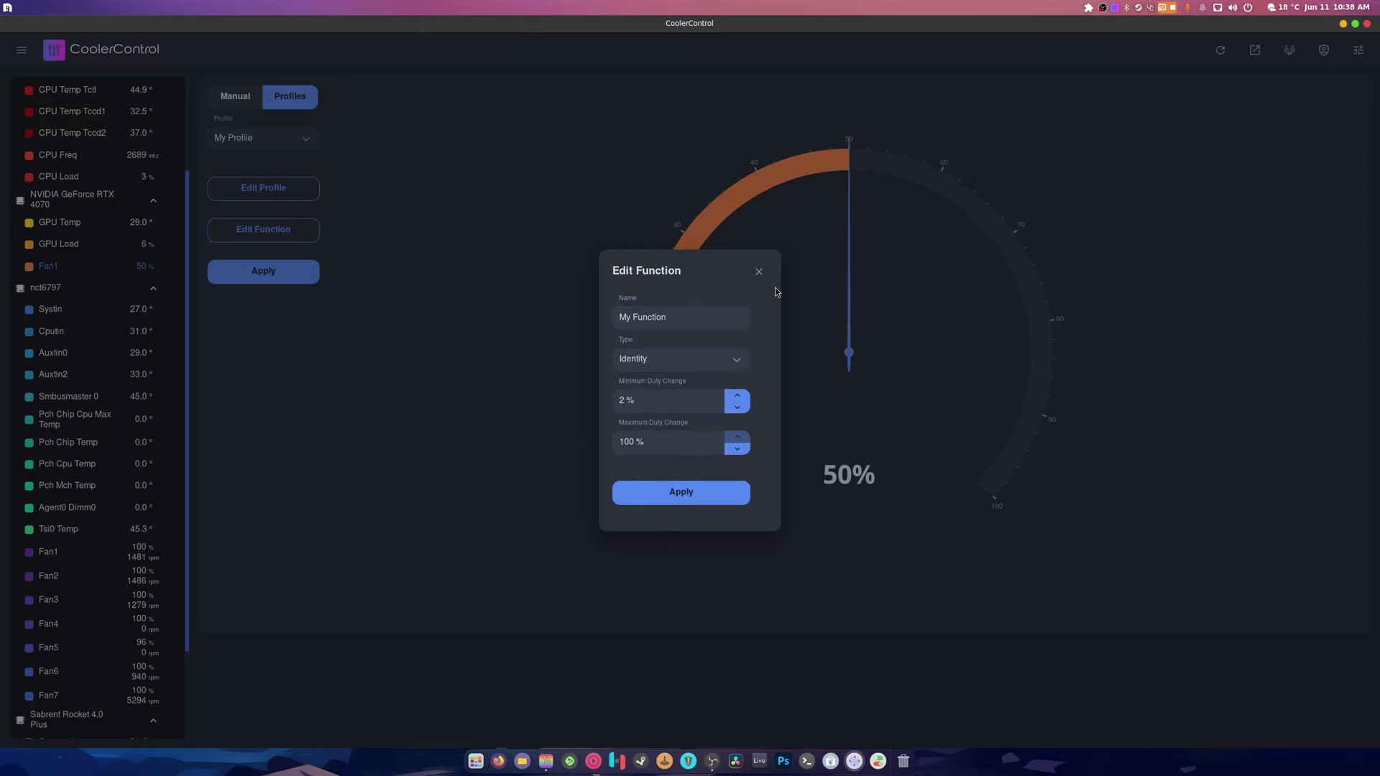
pyautogui.click(758, 271)
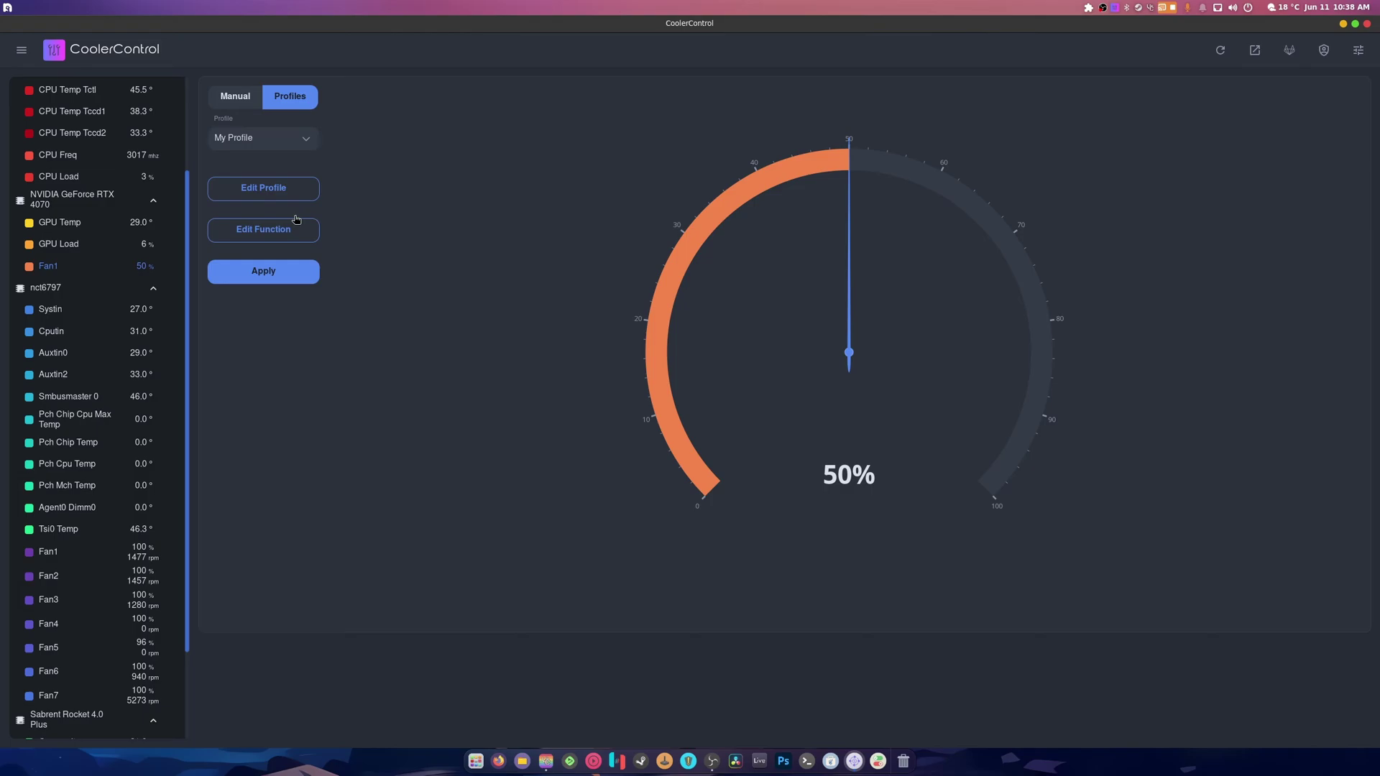
pyautogui.click(238, 99)
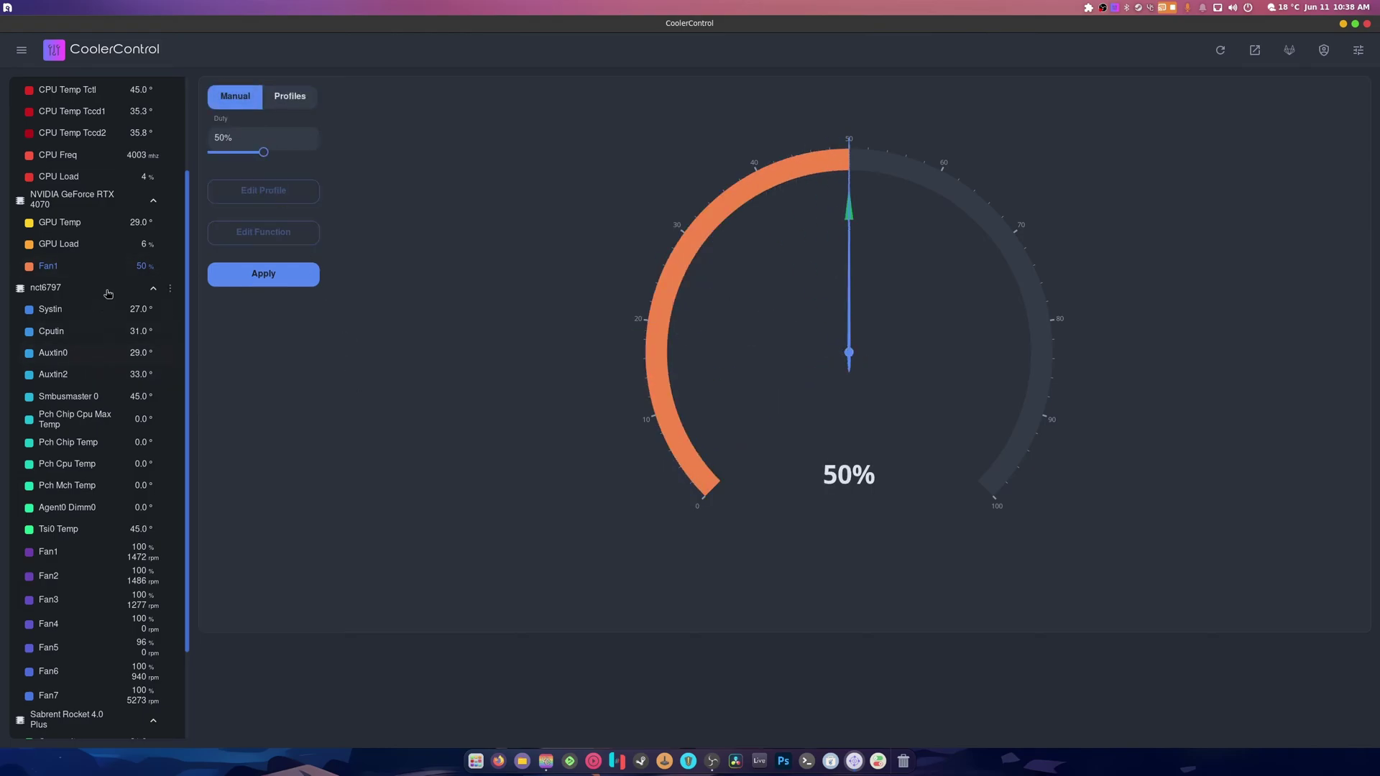
# - Step through the Systin, Cputin, Auxtin0 and Auxtin2 temperature charts
pyautogui.click(82, 310)
pyautogui.click(82, 330)
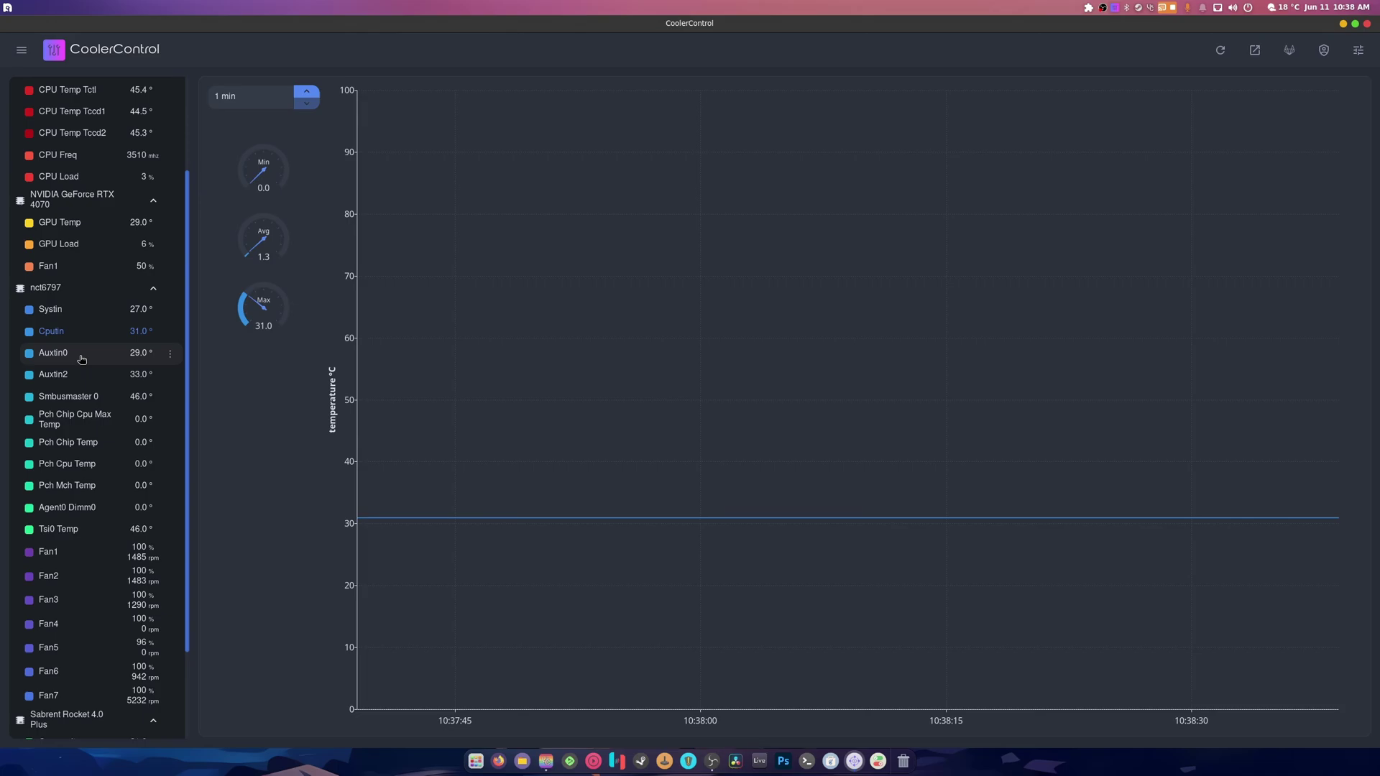
pyautogui.click(82, 355)
pyautogui.click(92, 381)
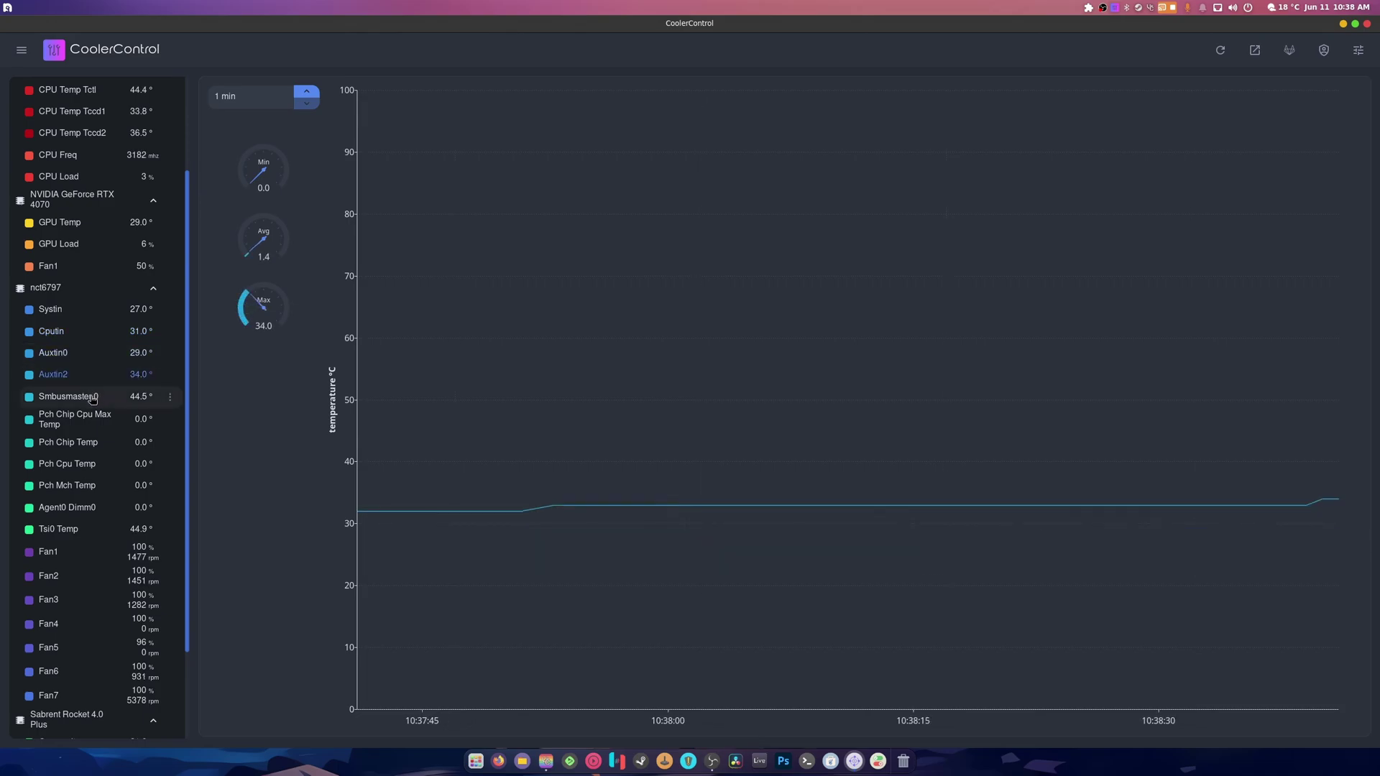
# - In a terminal, recall the sensors-detect, lm_sensors and copr enable commands from history
pyautogui.click(806, 762)
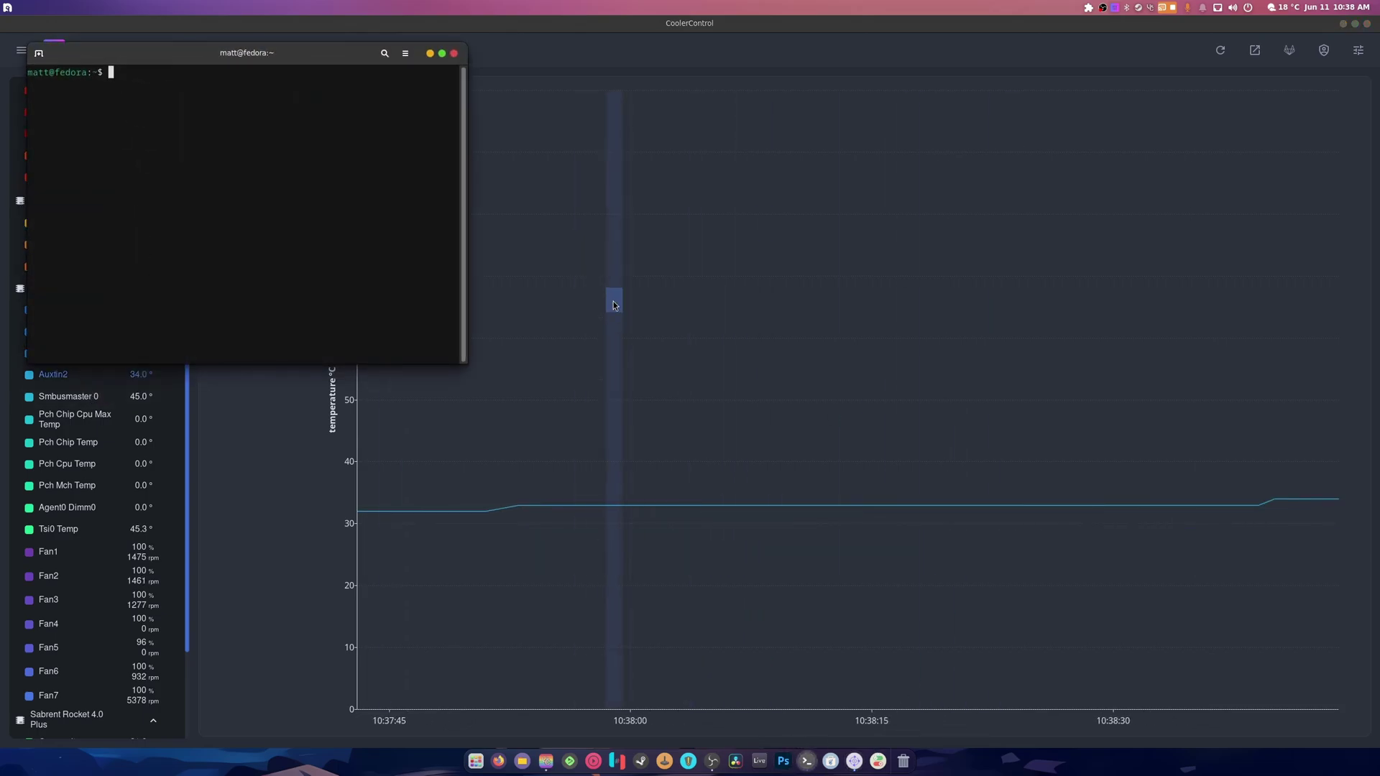
pyautogui.write('sudo dnf install coolercontrol')
pyautogui.press('Up')
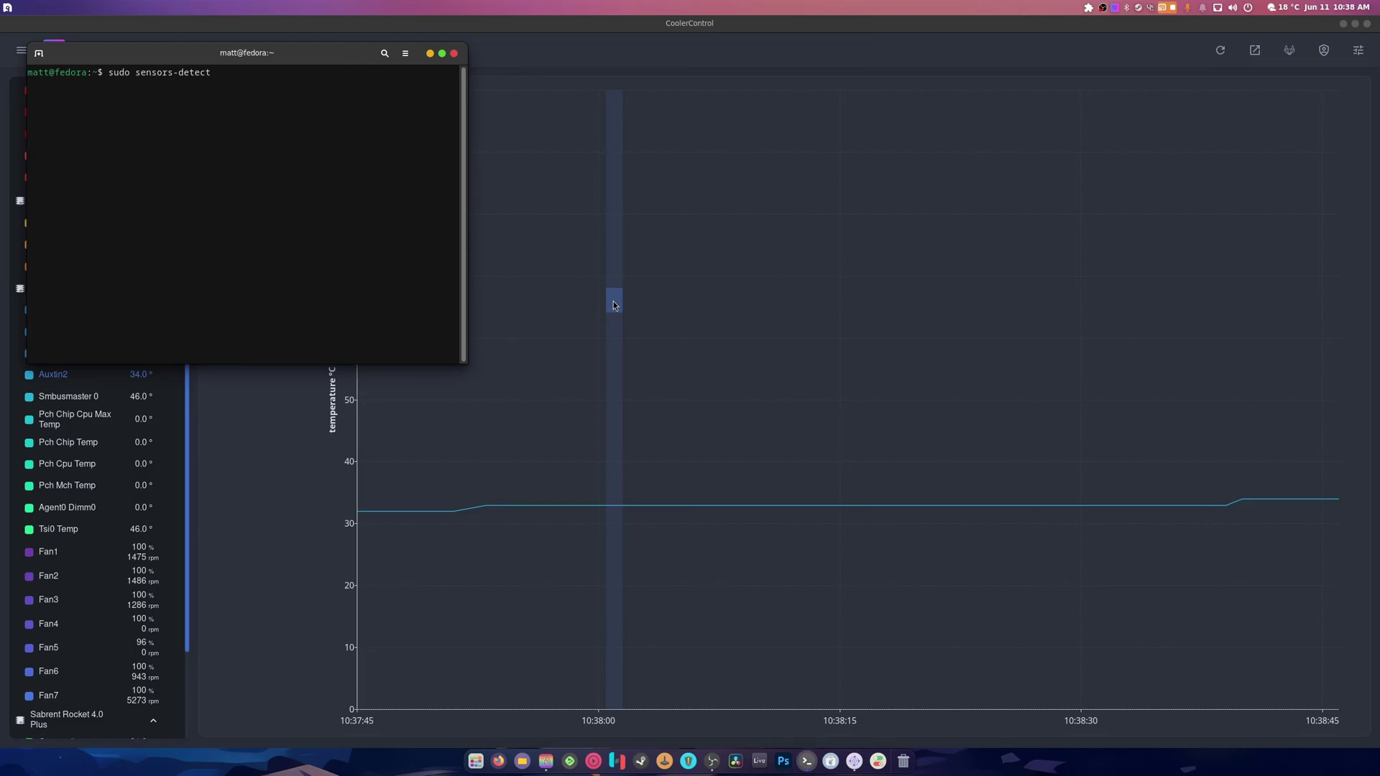
pyautogui.press('Up')
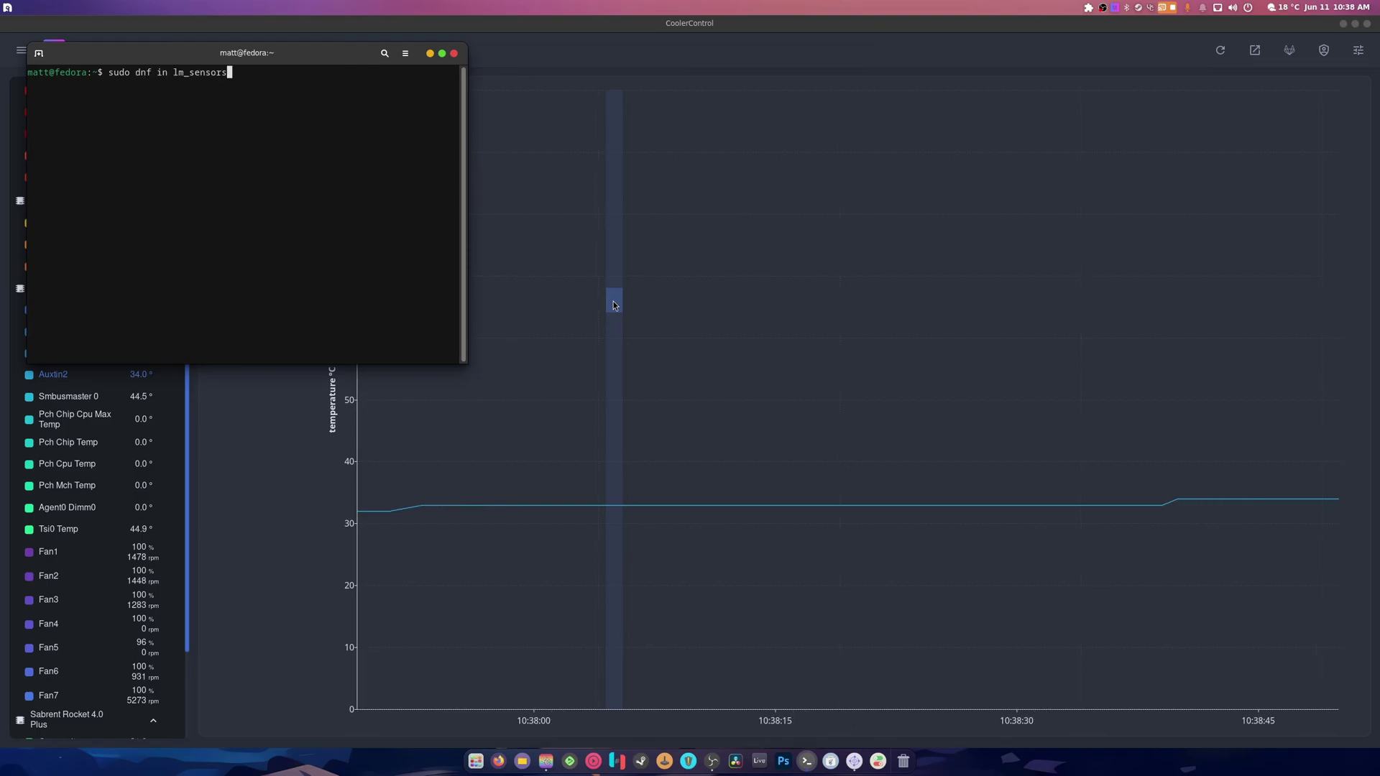
pyautogui.press('Down')
pyautogui.press('Up')
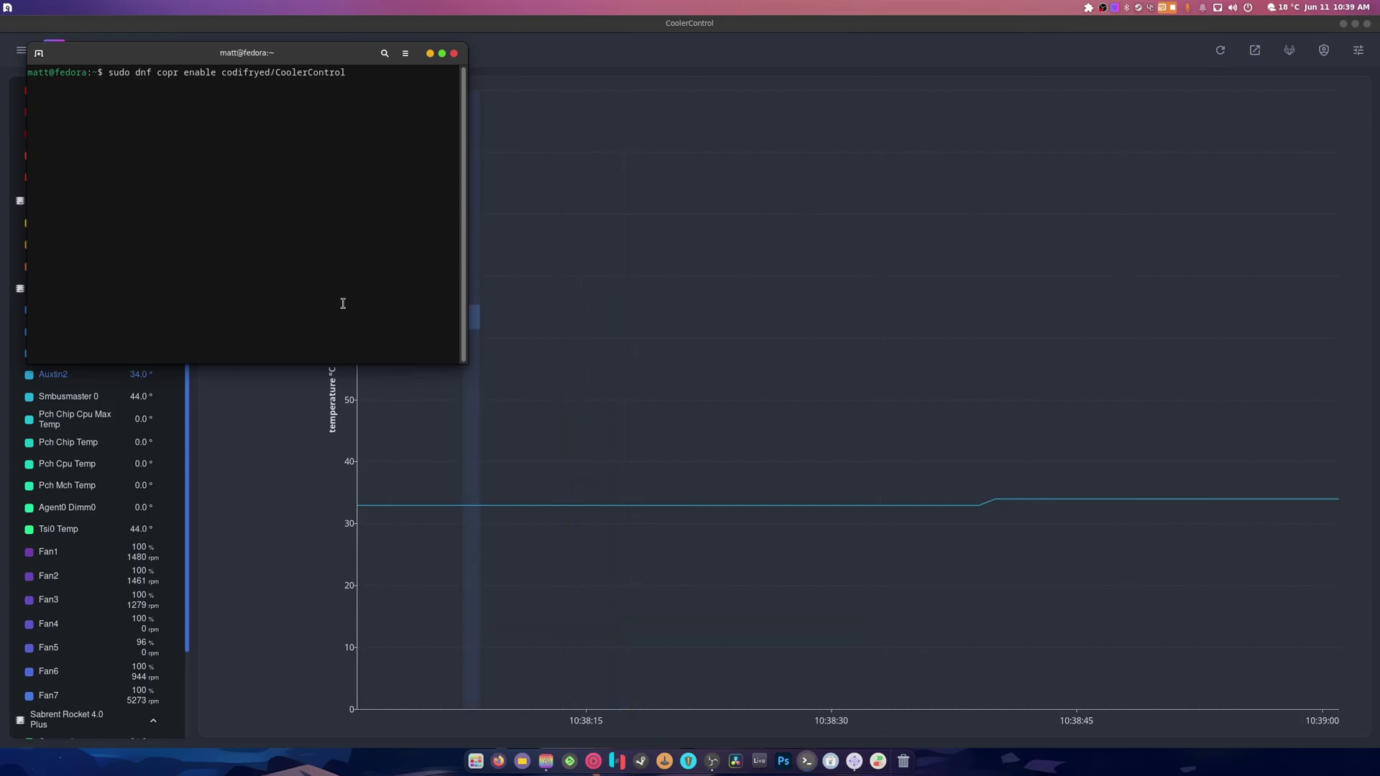
# - Enlarge the terminal text and bring back sudo dnf install coolercontrol at the prompt
pyautogui.hotkey('ctrl', '+')
pyautogui.hotkey('ctrl', '+')
pyautogui.hotkey('ctrl', '+')
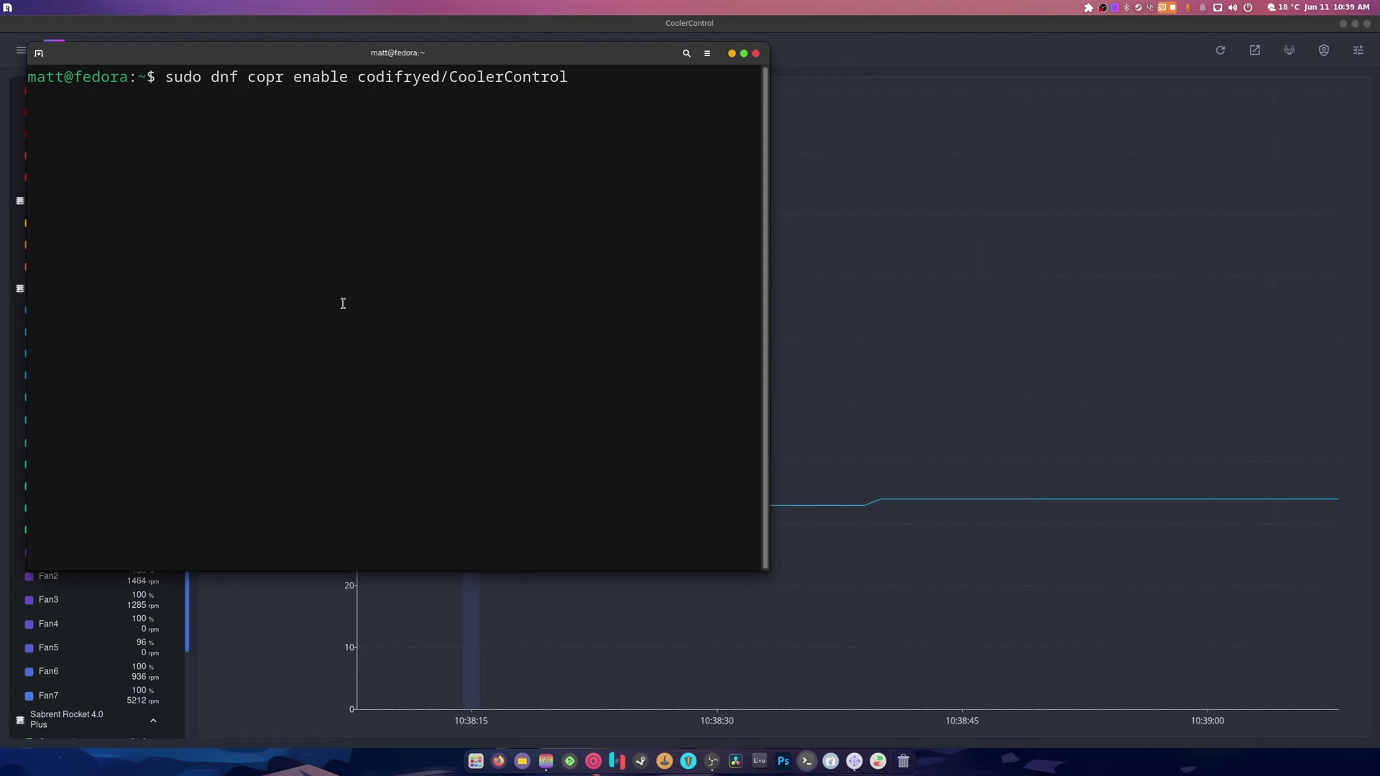
pyautogui.press('Up')
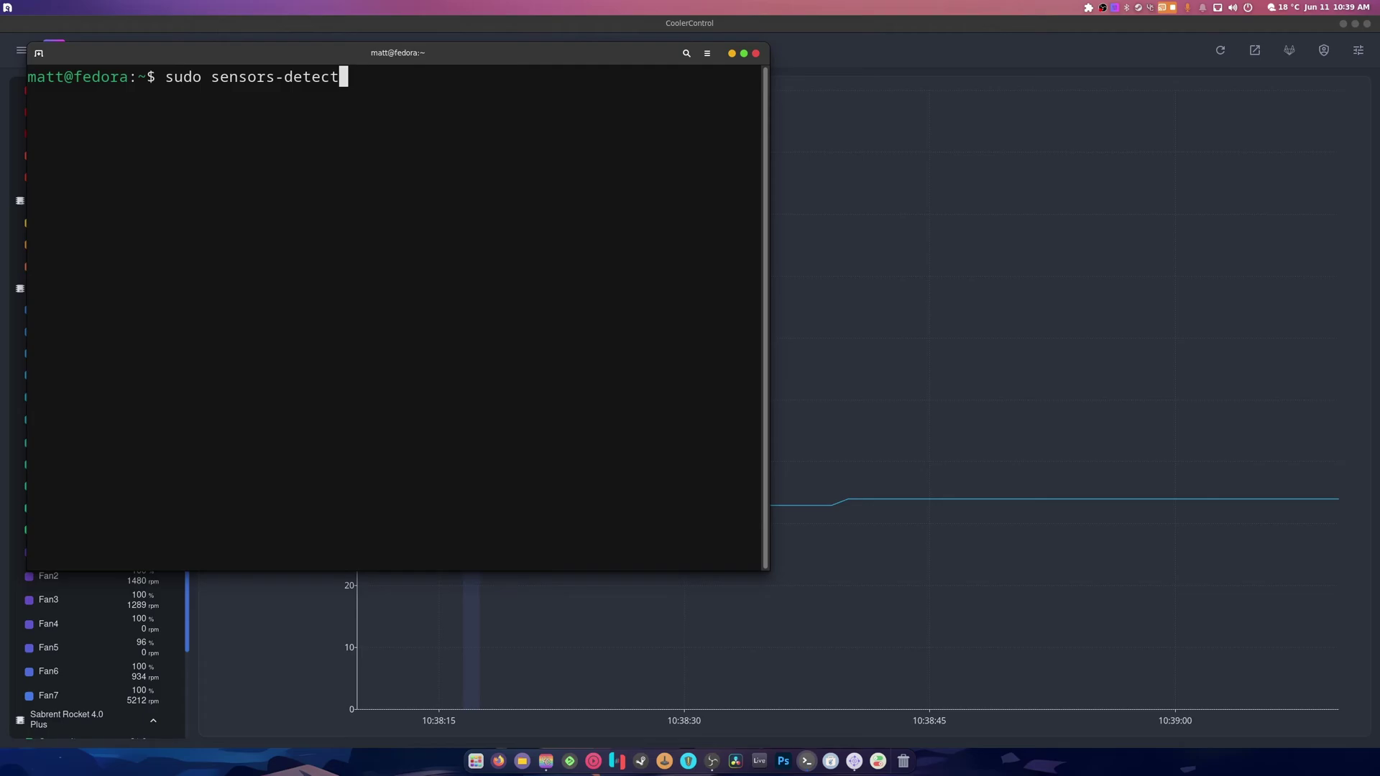
pyautogui.press('Down')
pyautogui.press('Down')
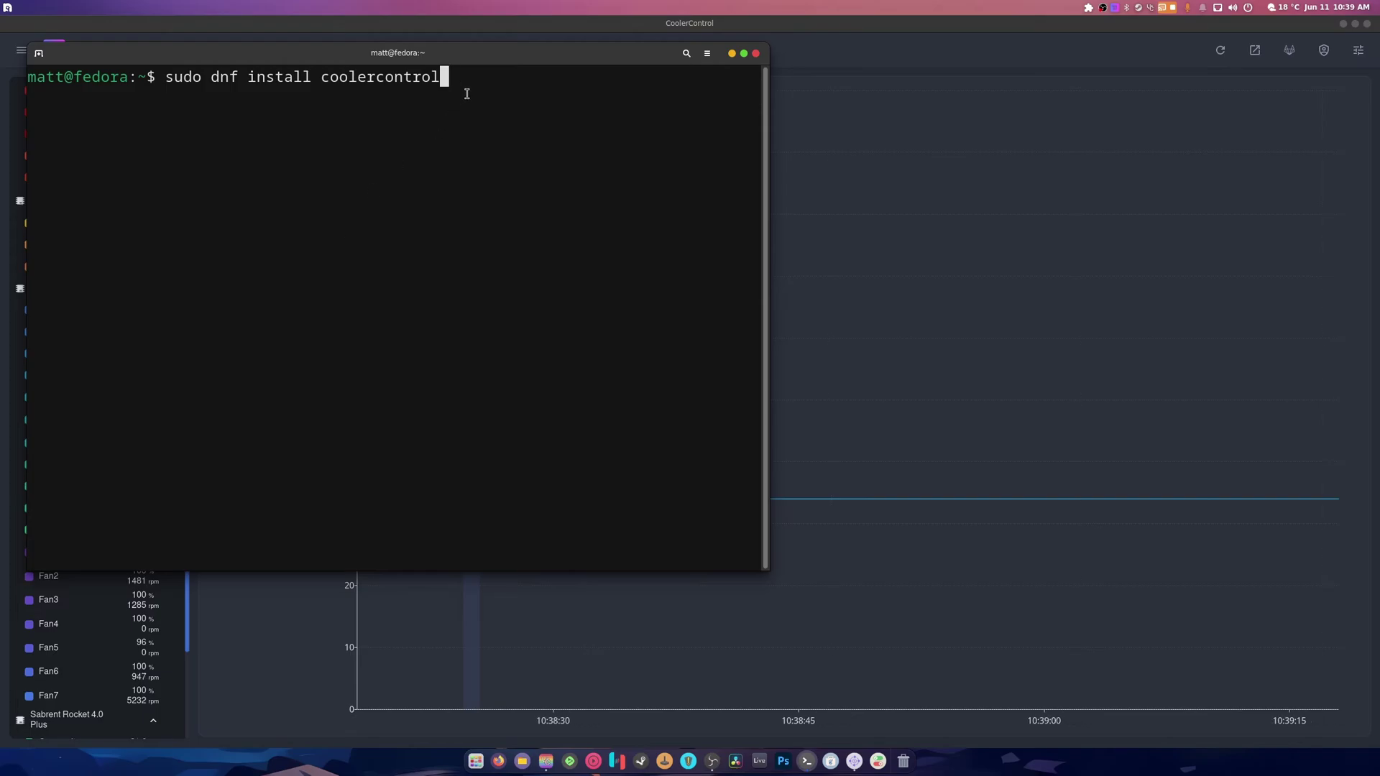
# - Close the terminal and view motherboard Fan1, Fan2, Fan3 and Fan6, ending on Fan7 at 100%
pyautogui.click(757, 54)
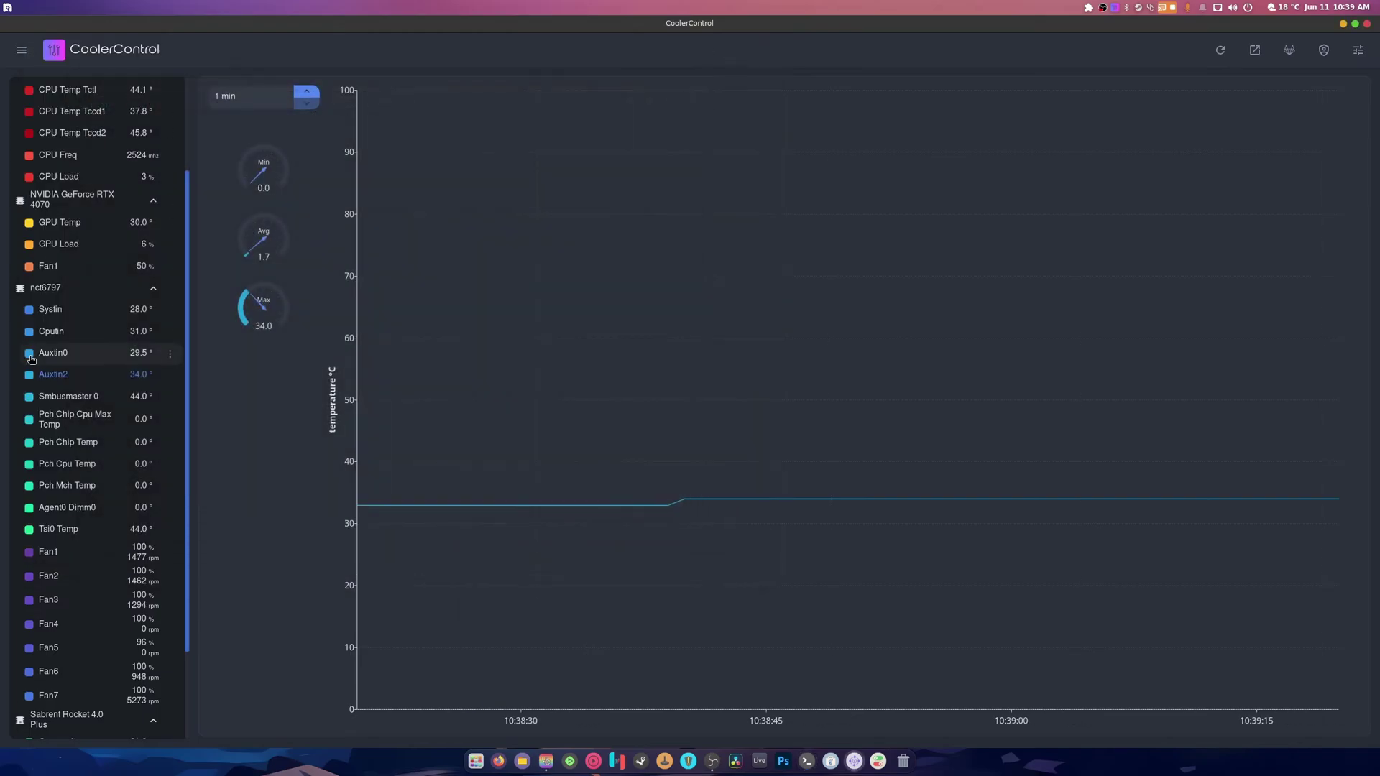
pyautogui.scroll(-2, 103, 567)
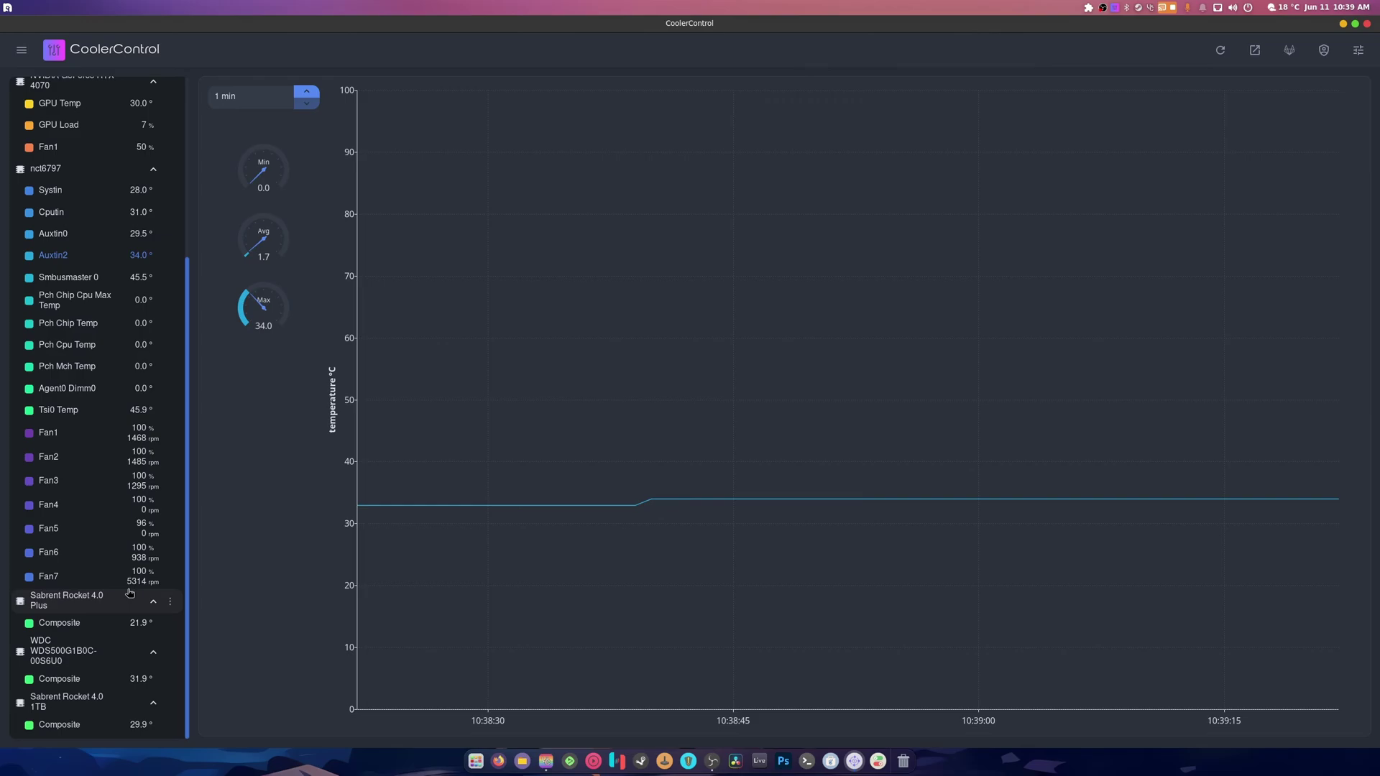
pyautogui.click(134, 439)
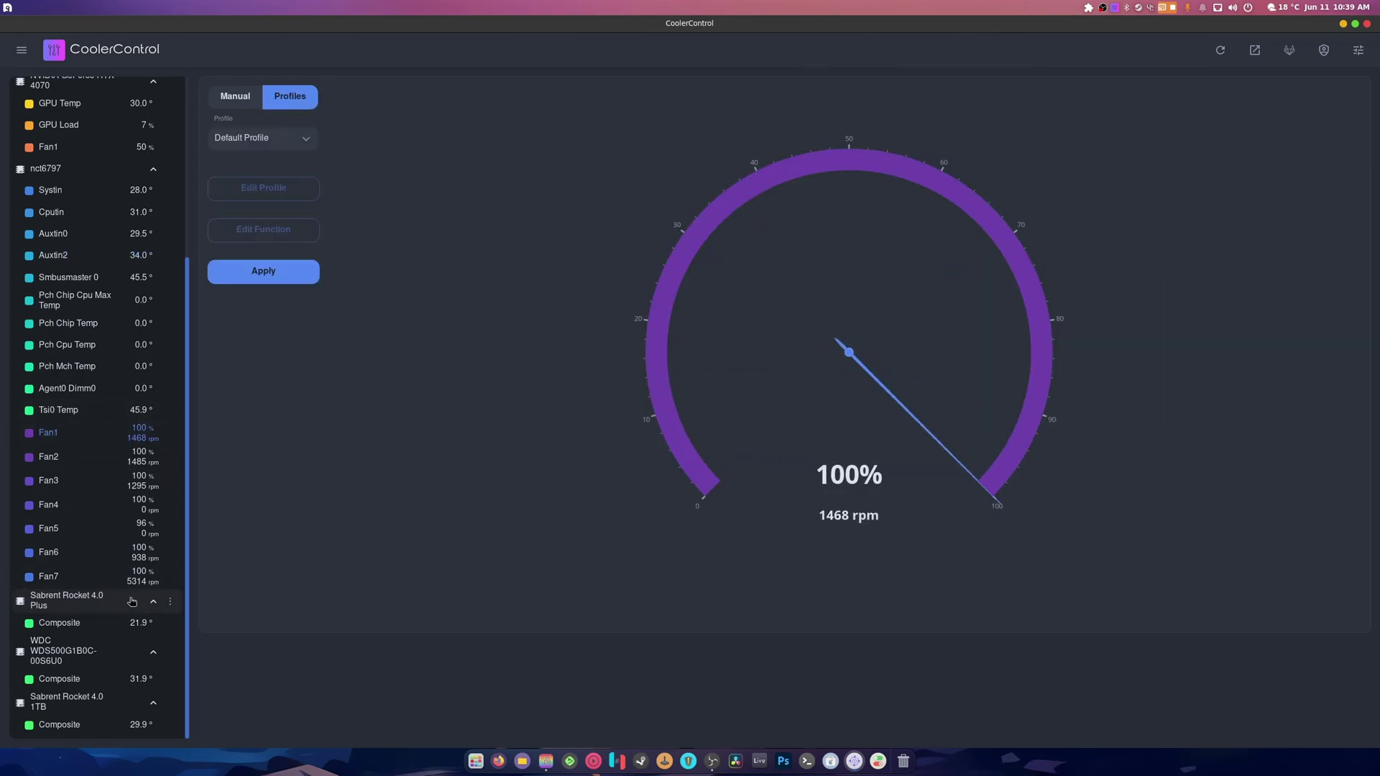
pyautogui.click(115, 458)
pyautogui.click(119, 481)
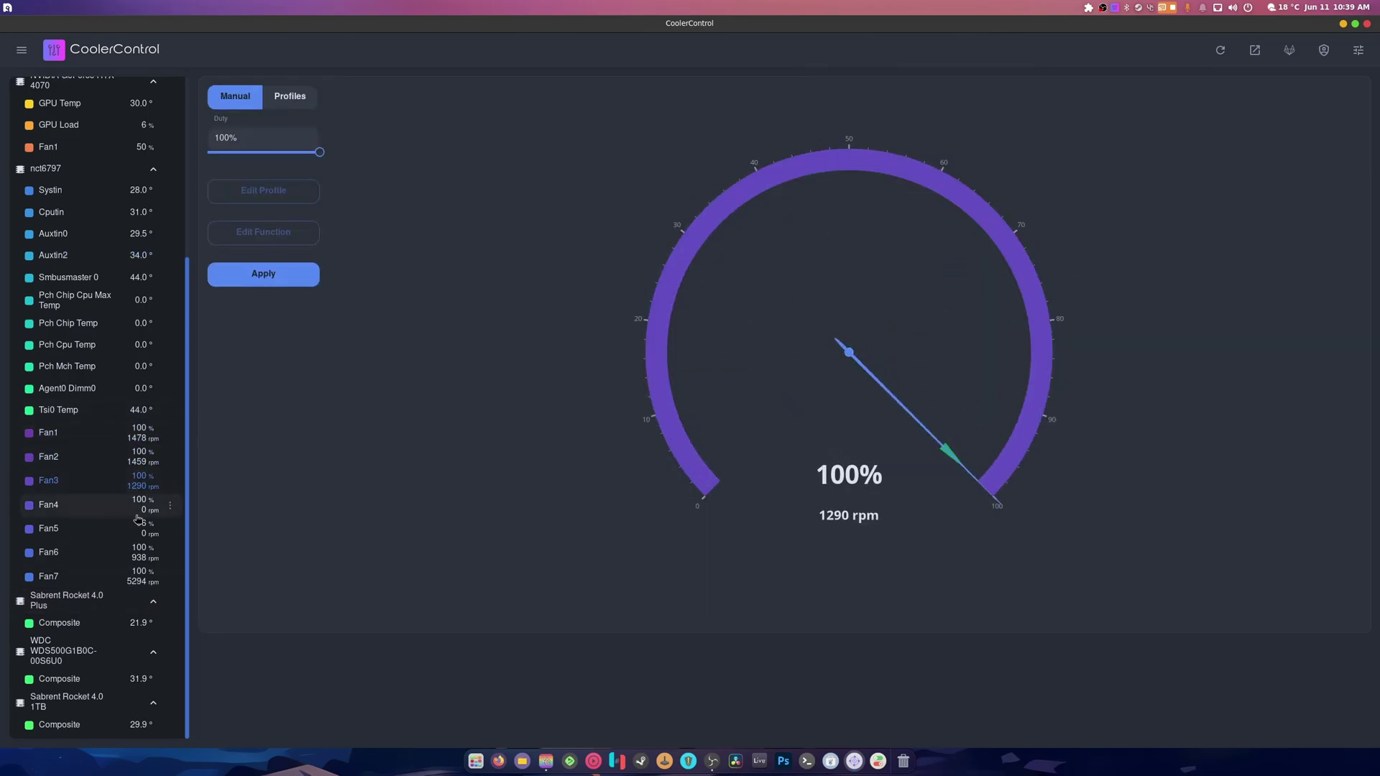
pyautogui.click(141, 555)
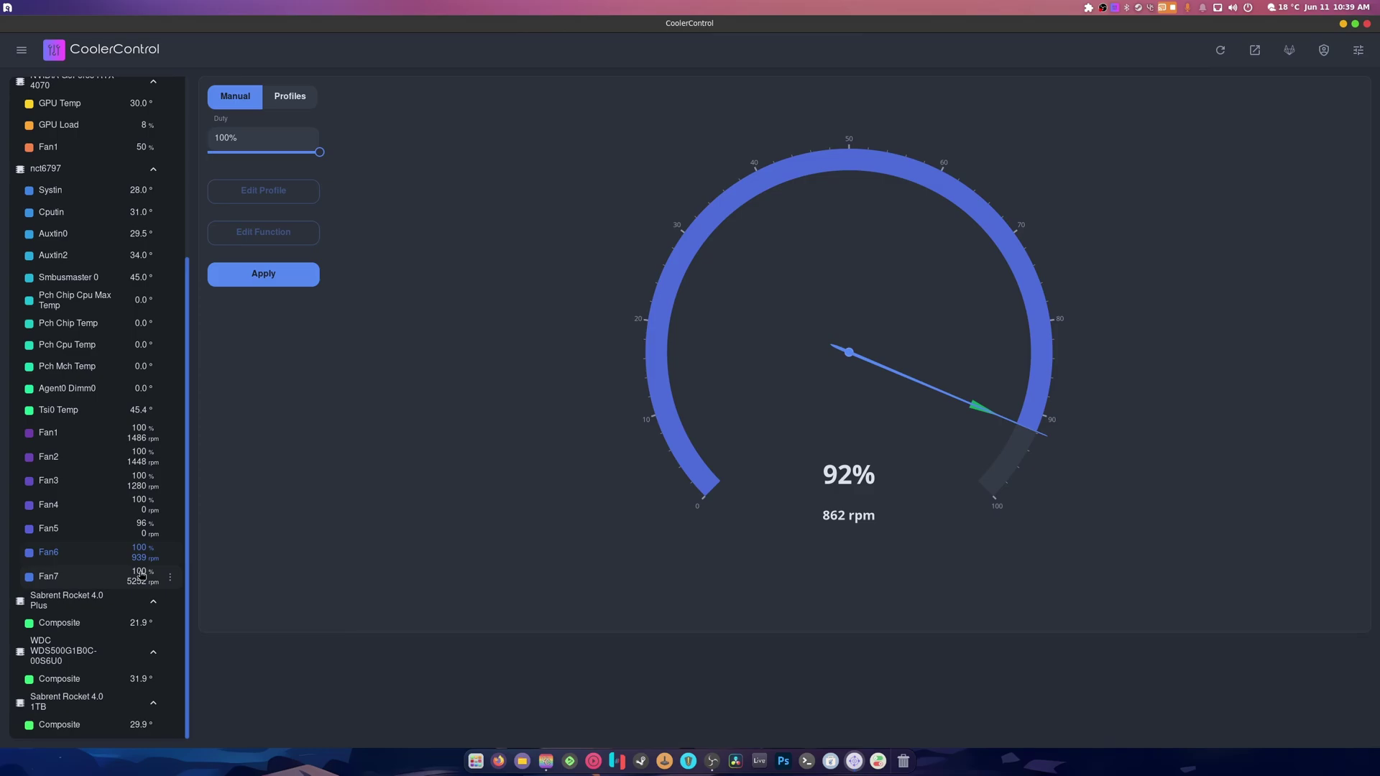
pyautogui.click(142, 575)
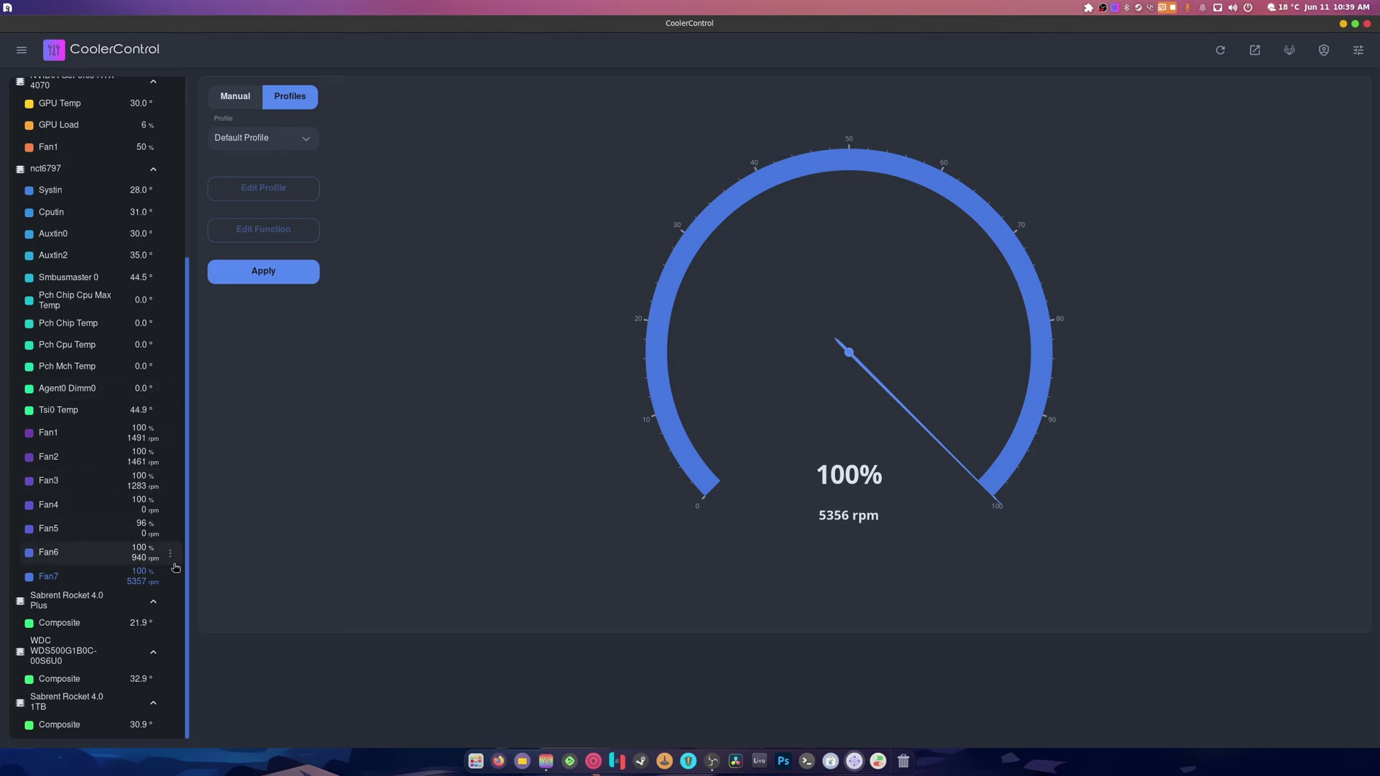
# - Scroll the sensor sidebar and show the RTX 4070 GPU Temp chart, now reading 31 °C
pyautogui.scroll(4, 125, 446)
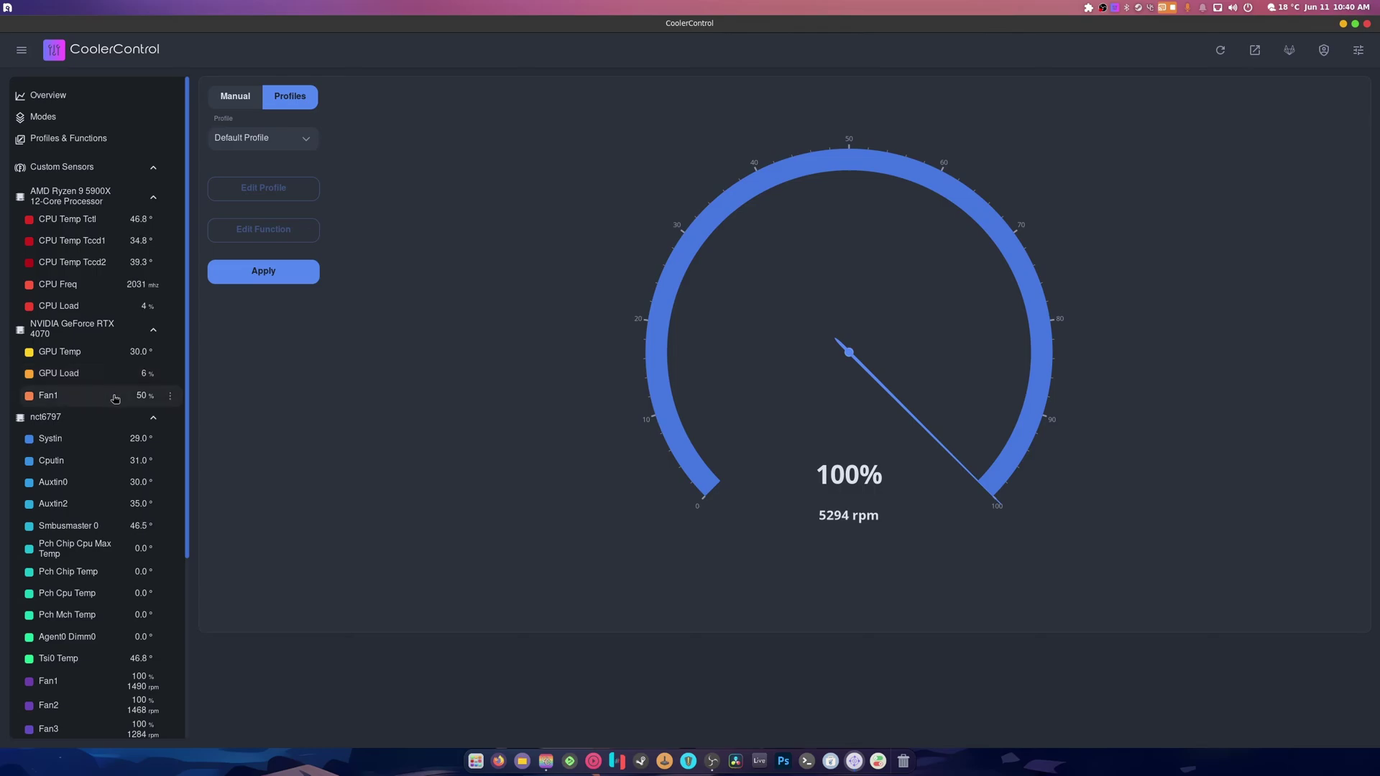
pyautogui.click(112, 361)
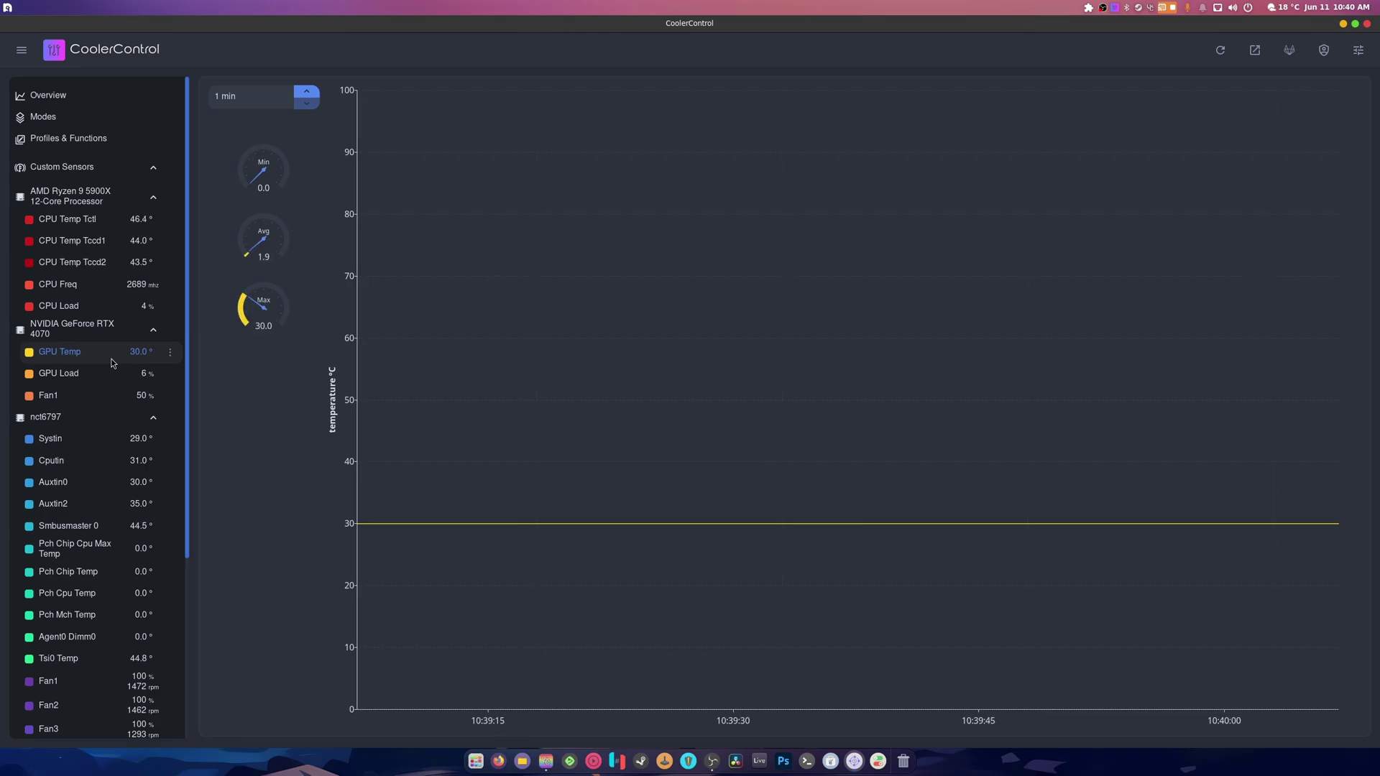
pyautogui.scroll(-5, 111, 363)
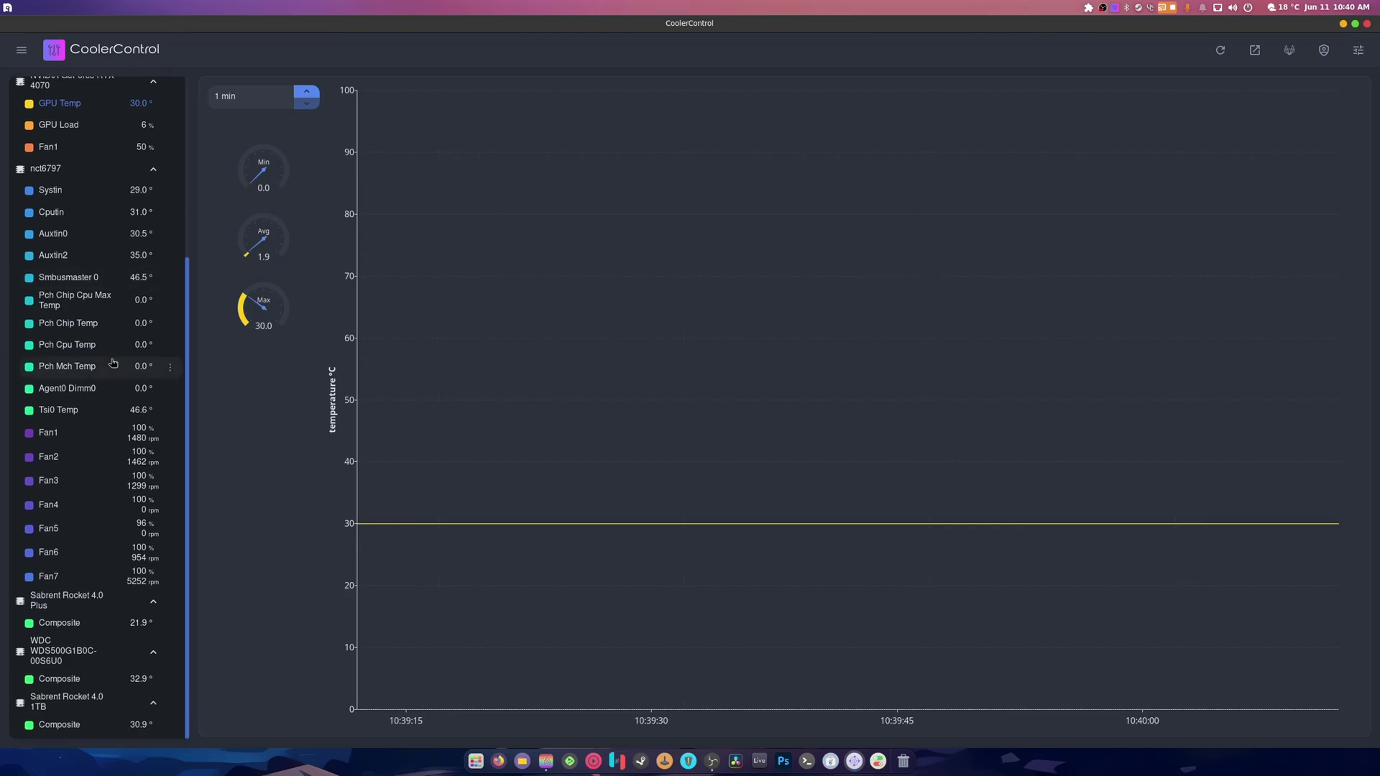
pyautogui.scroll(4, 113, 363)
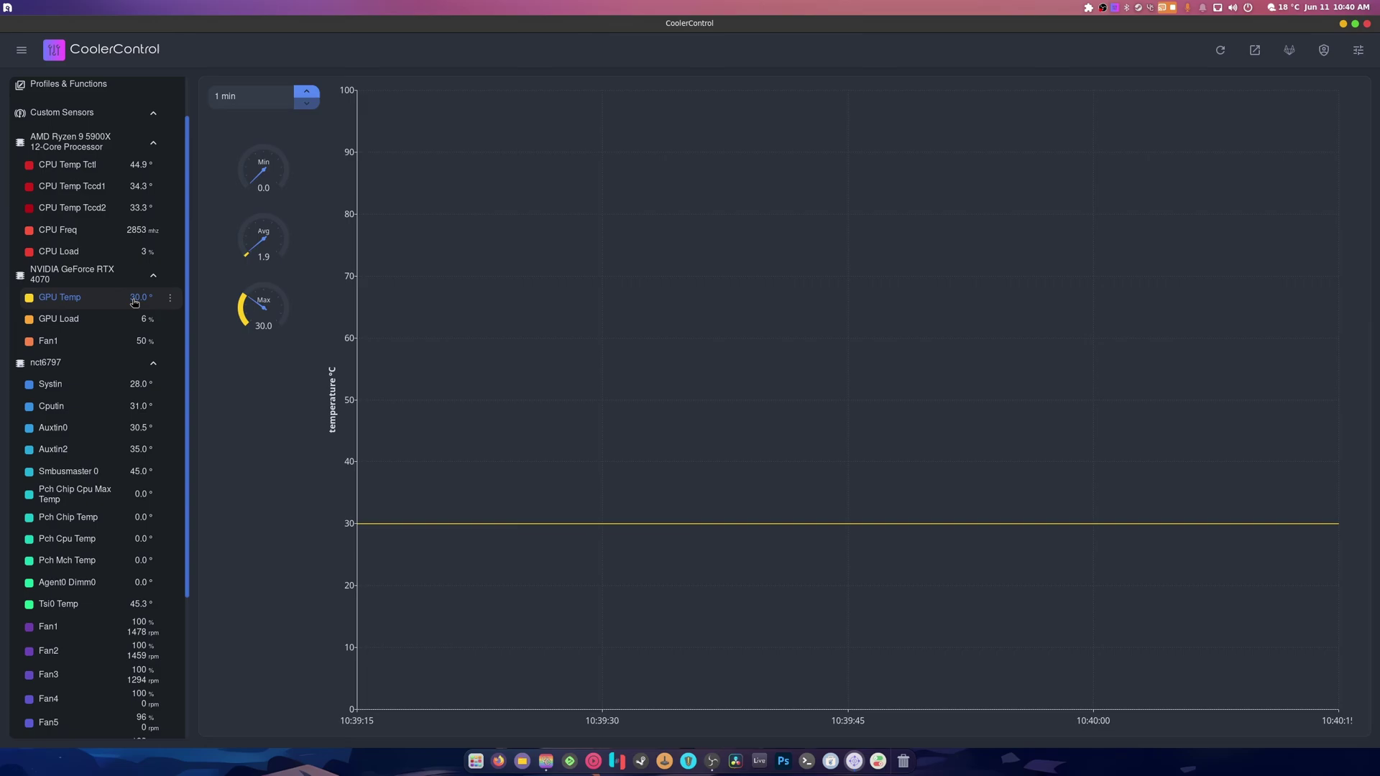
pyautogui.scroll(-4, 103, 414)
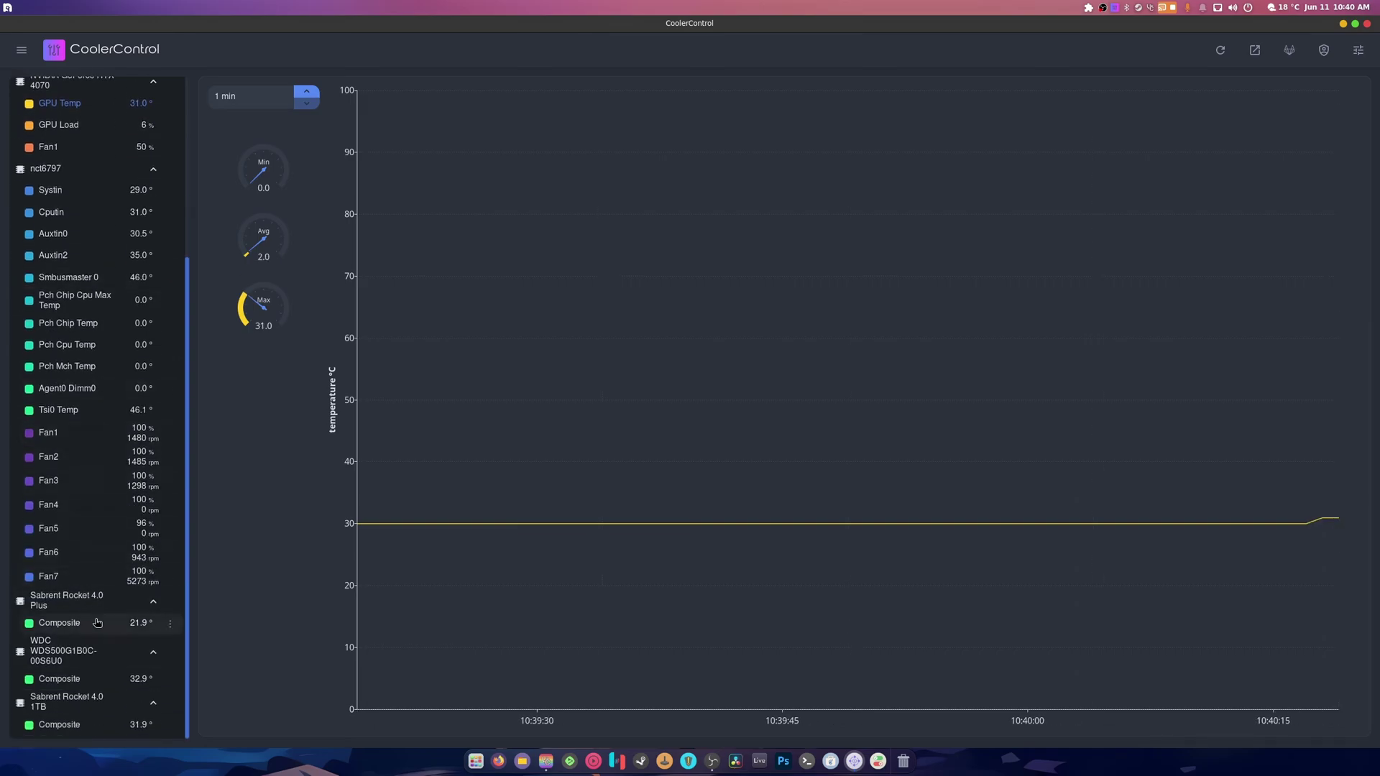
# - Plot the Sabrent Rocket 4.0 Plus Composite temperature, collapse the WDC group, and toggle the sidebar
pyautogui.click(58, 630)
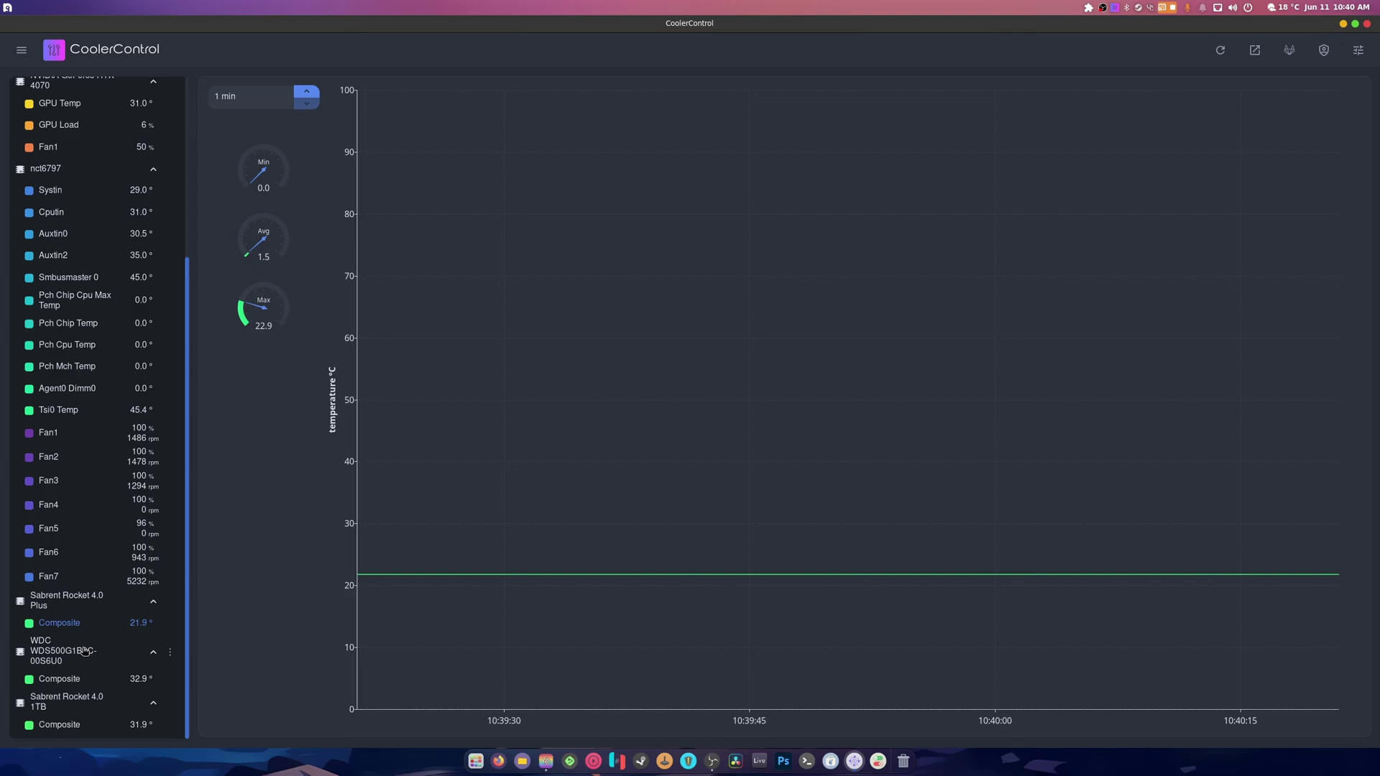
pyautogui.click(71, 650)
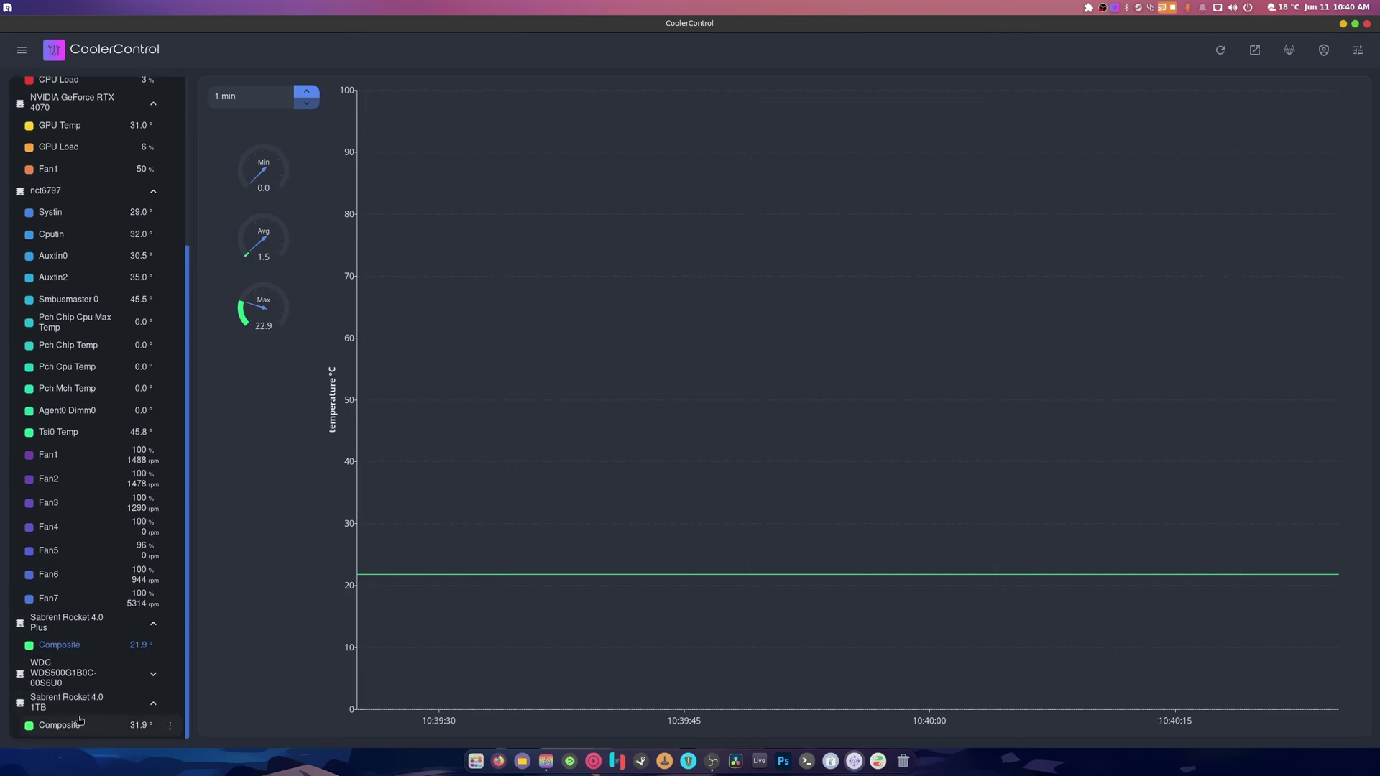
pyautogui.scroll(4, 72, 524)
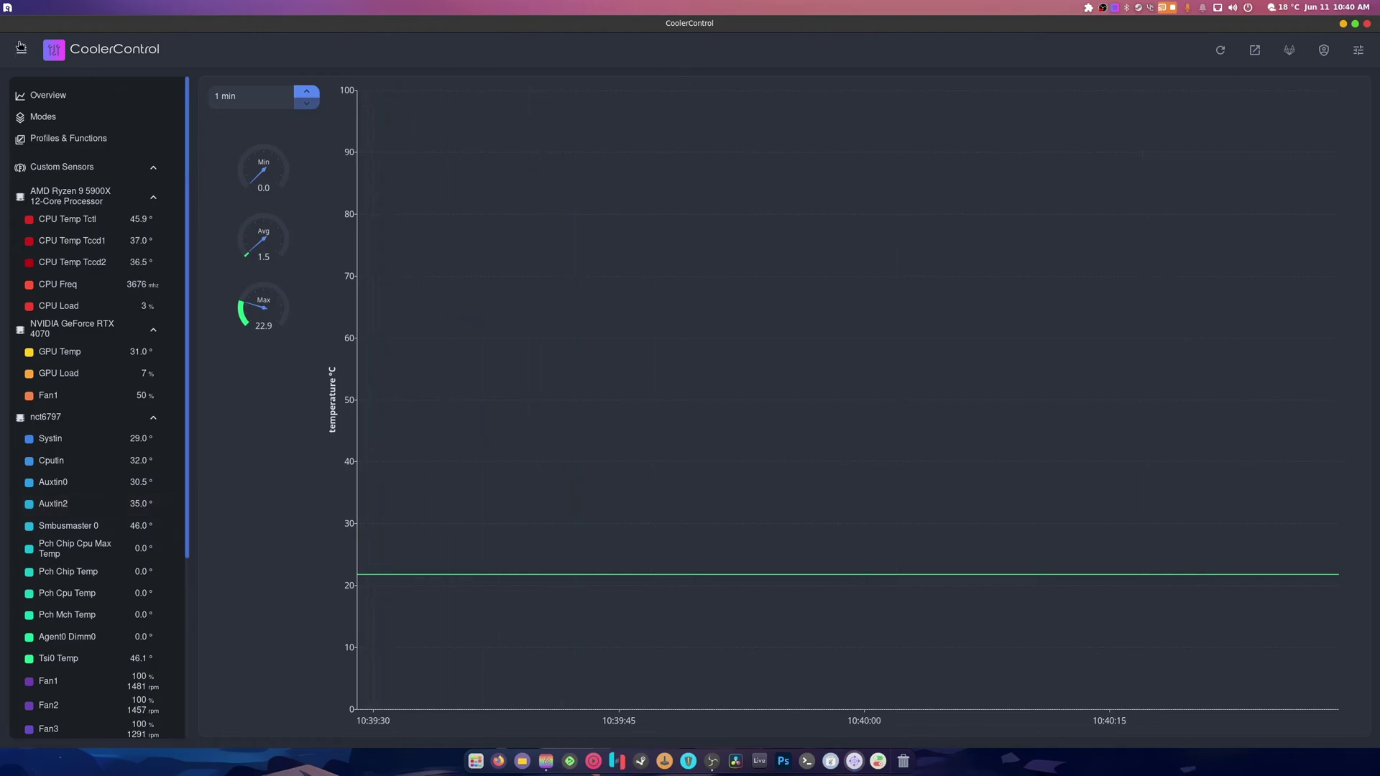
pyautogui.click(22, 48)
pyautogui.click(22, 50)
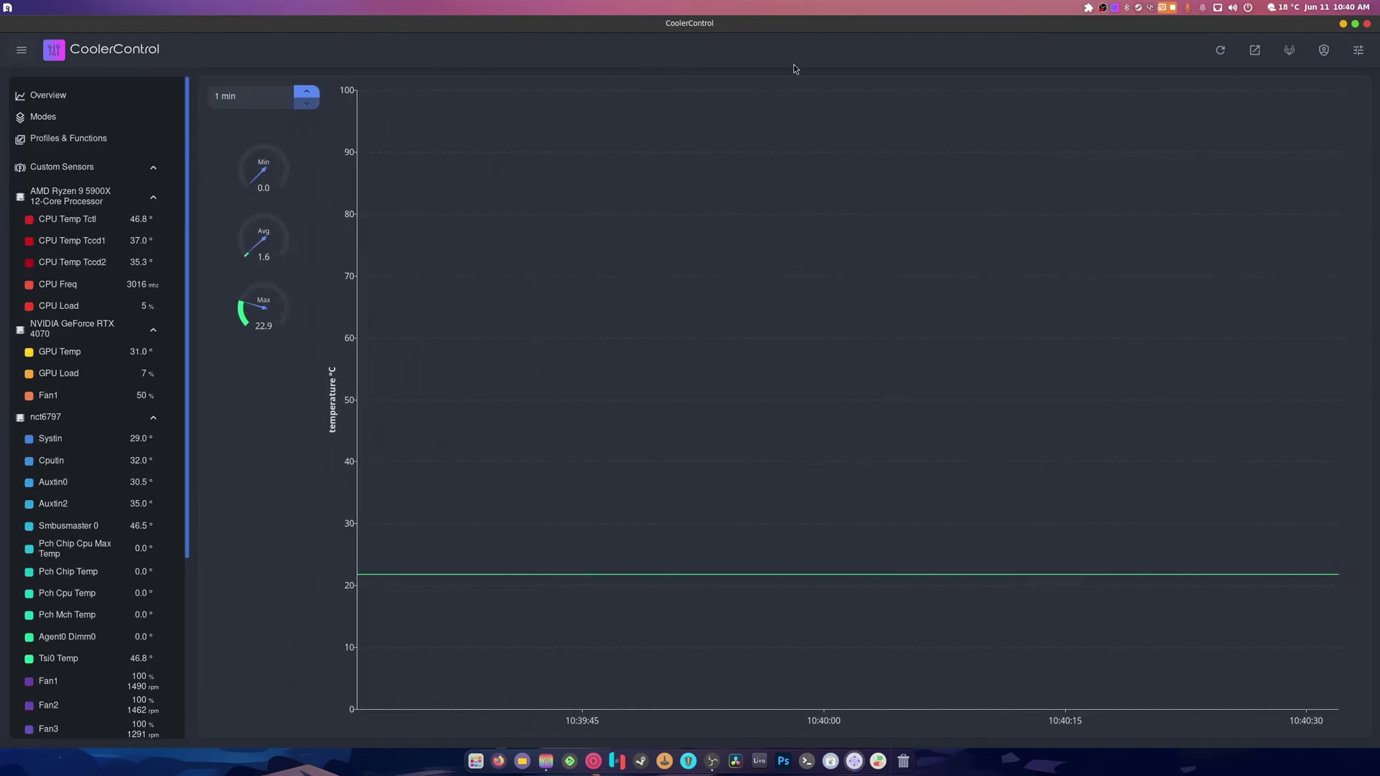
# - Browse the Theme Style choices in settings, leaving it on System for now
pyautogui.click(1359, 50)
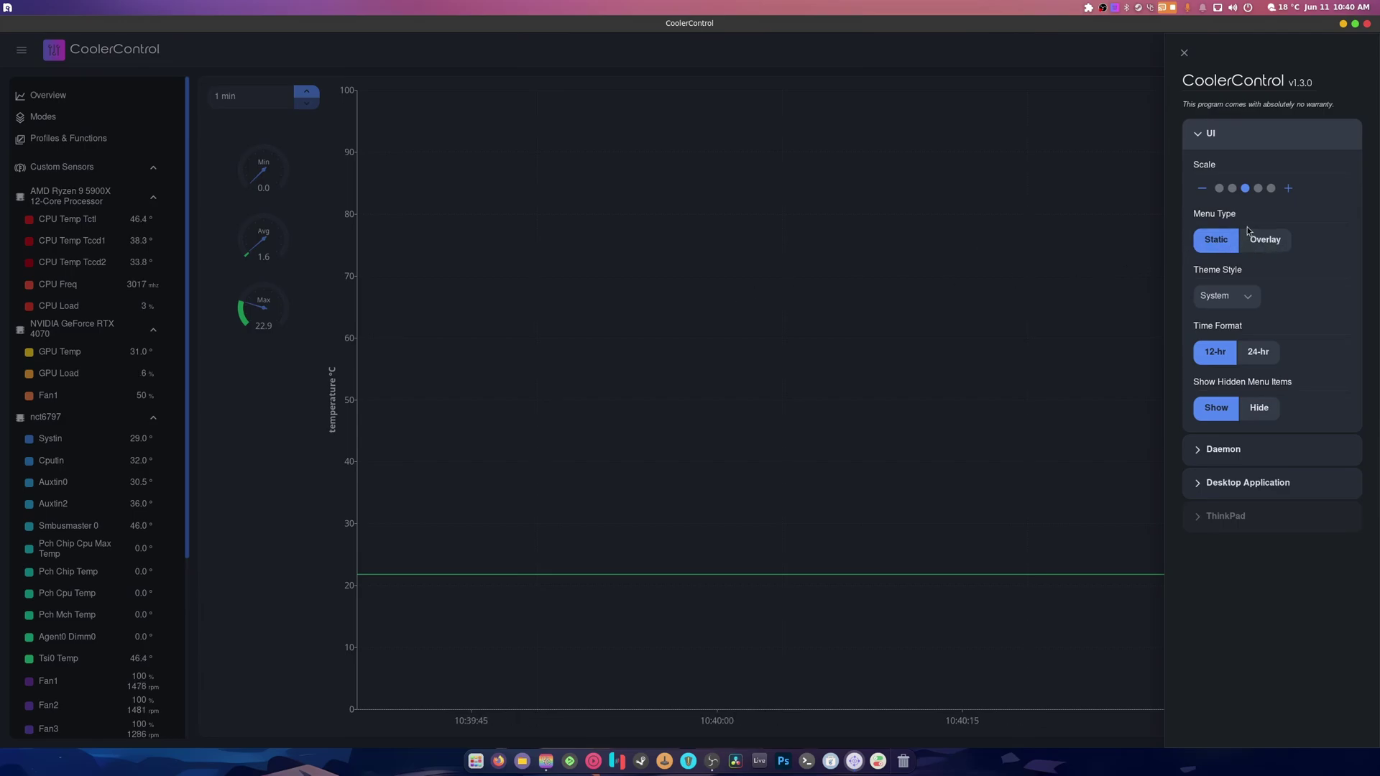
pyautogui.click(1257, 303)
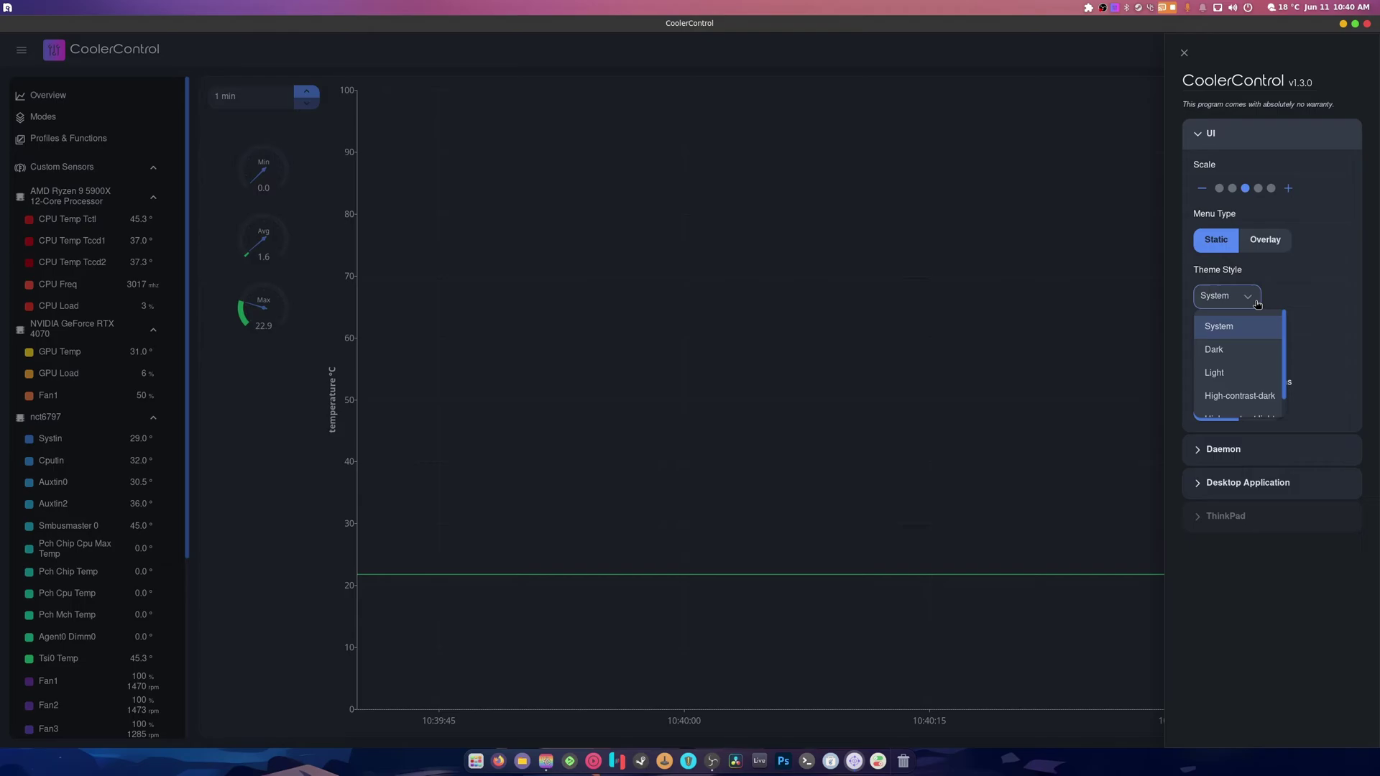
pyautogui.scroll(-1, 1250, 372)
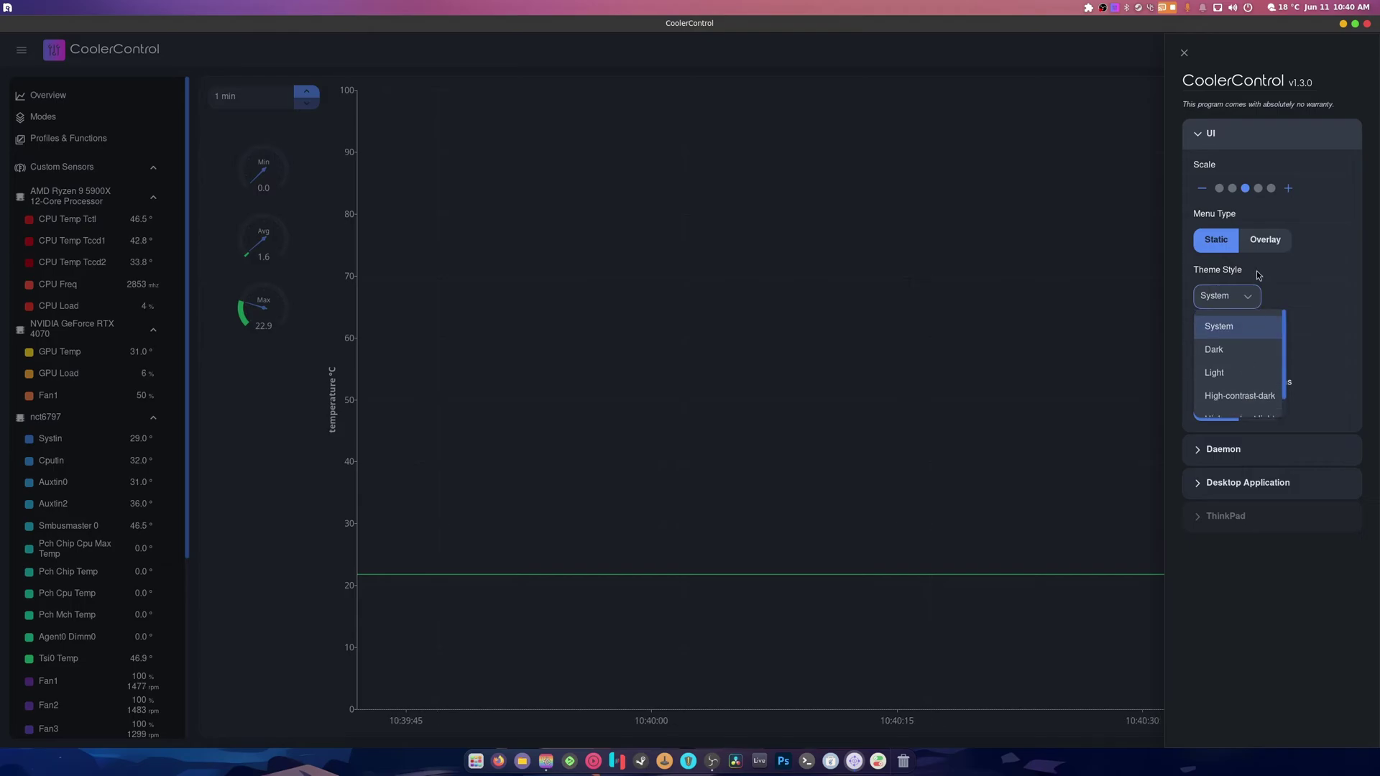
pyautogui.click(1304, 292)
pyautogui.click(1122, 293)
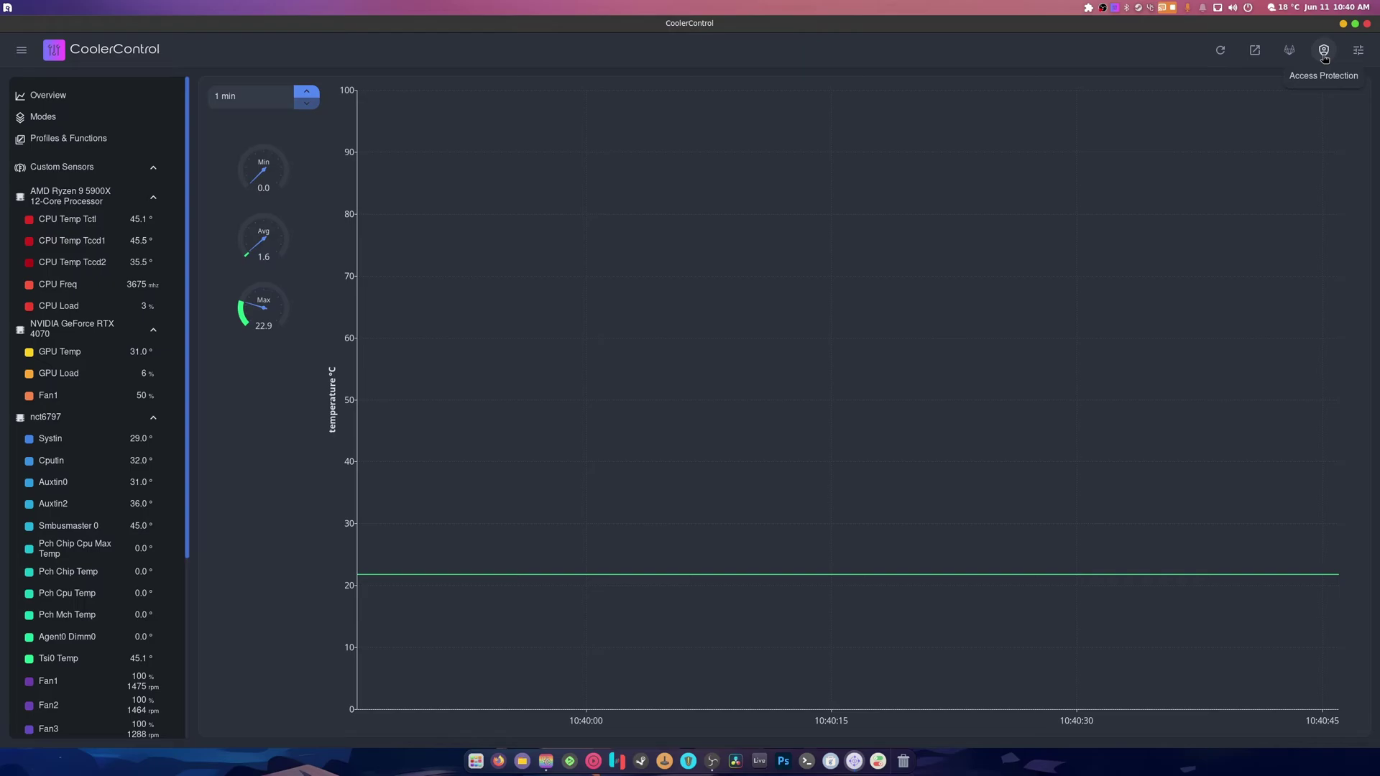
# - Set the theme style to Dark, then view the Daemon settings (localhost, port 11987)
pyautogui.click(1358, 51)
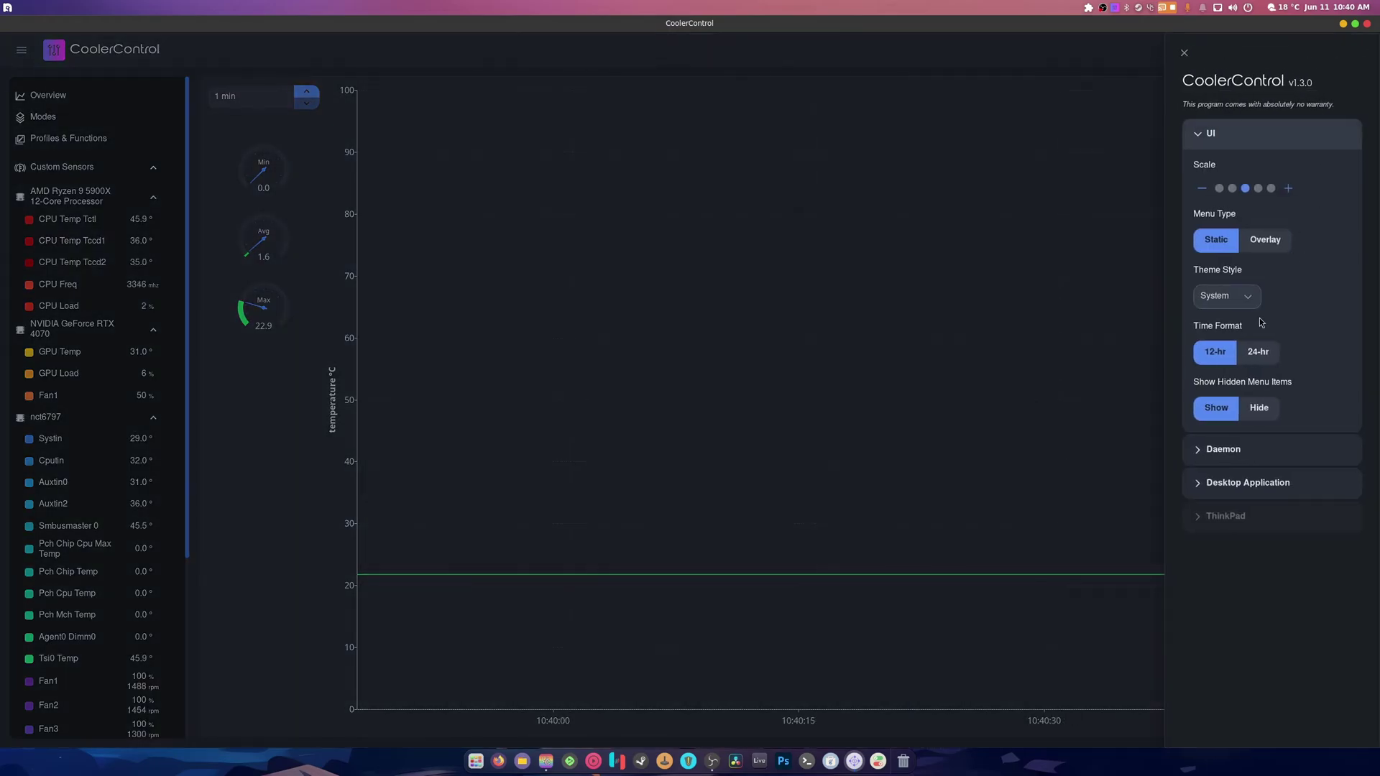
pyautogui.click(1253, 309)
pyautogui.click(1222, 351)
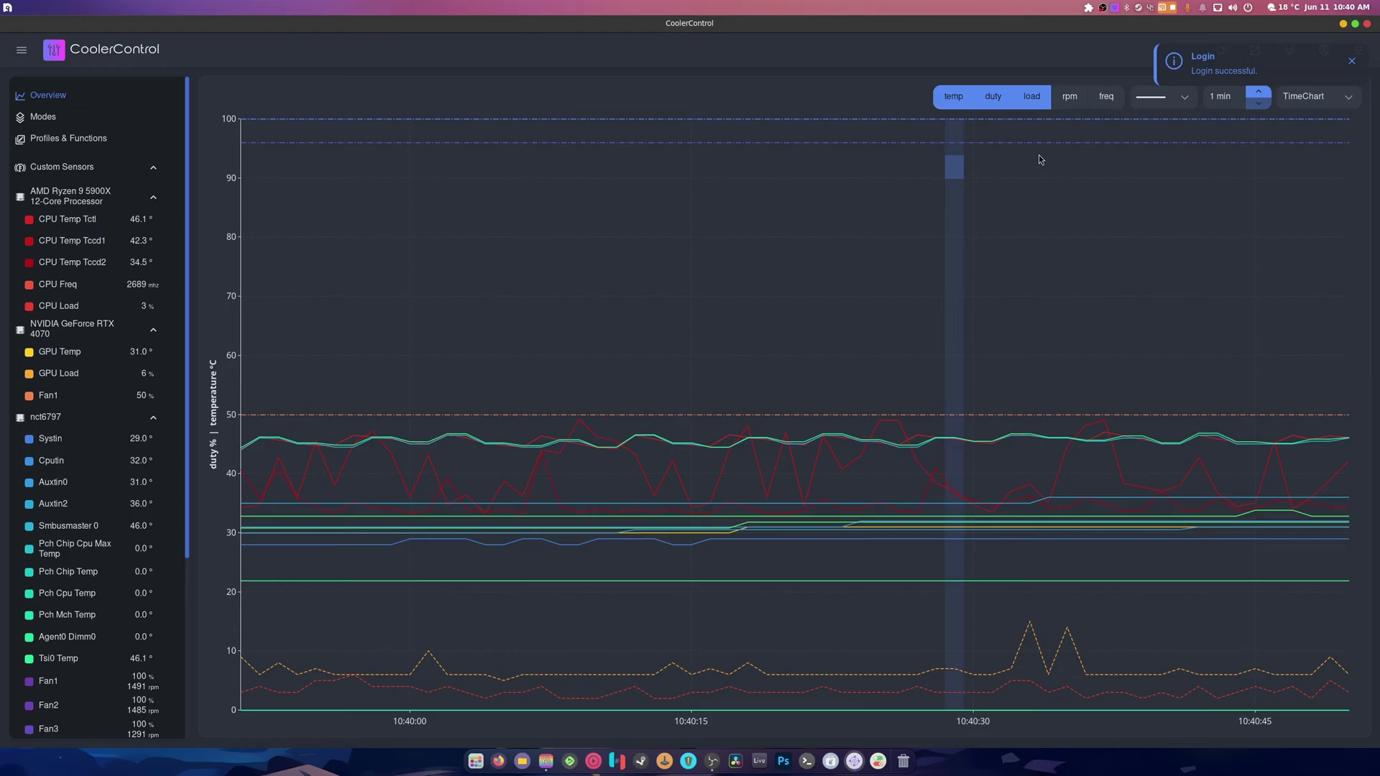
pyautogui.click(1358, 51)
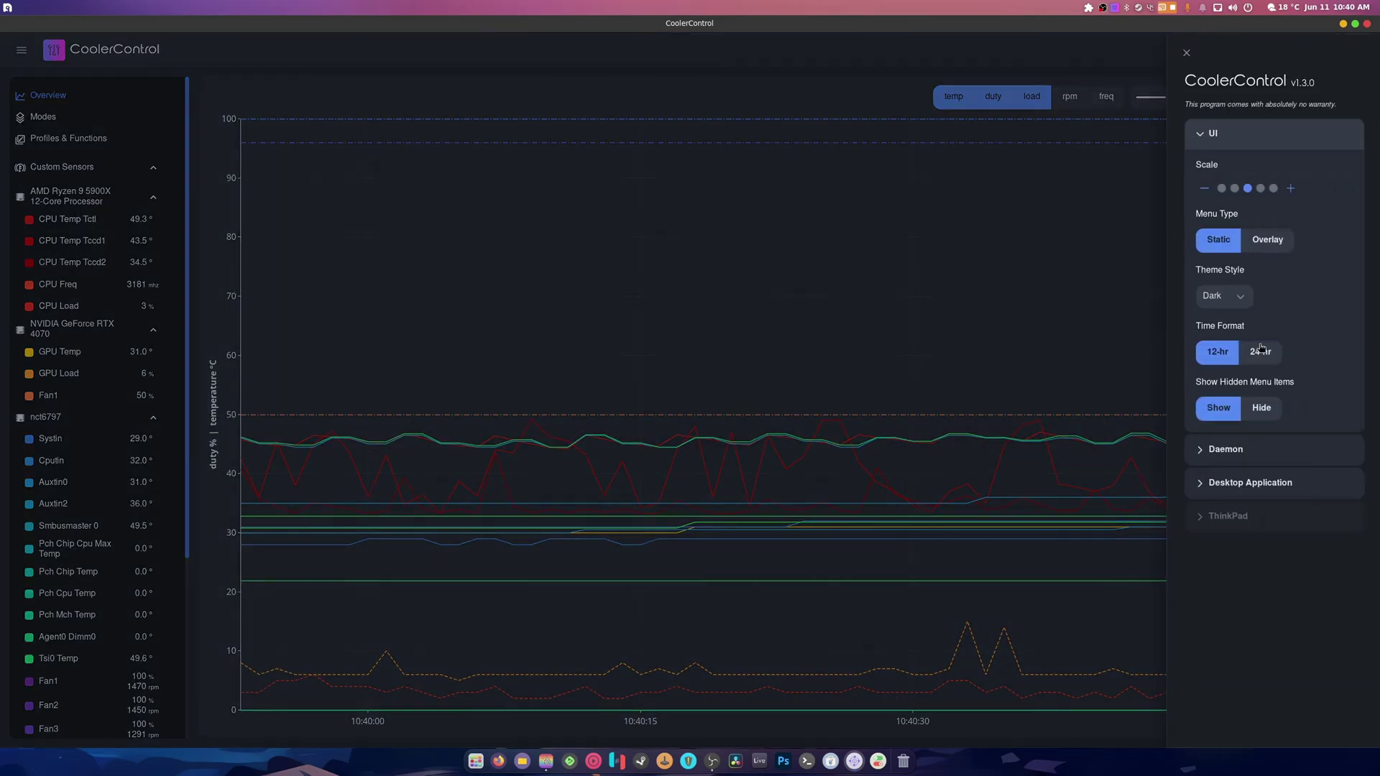
pyautogui.click(1257, 453)
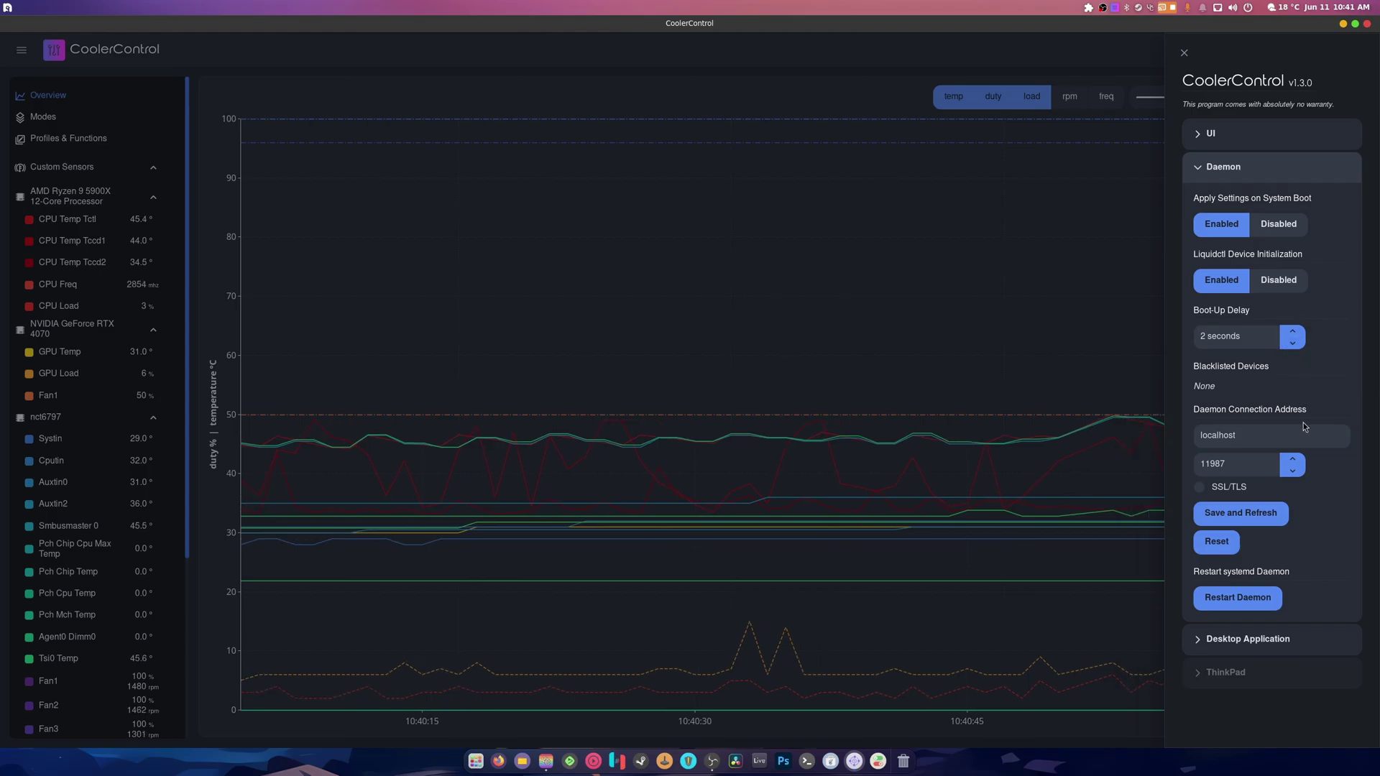
# - Turn on Close to Tray and Start in Tray under Desktop Application settings
pyautogui.click(1262, 640)
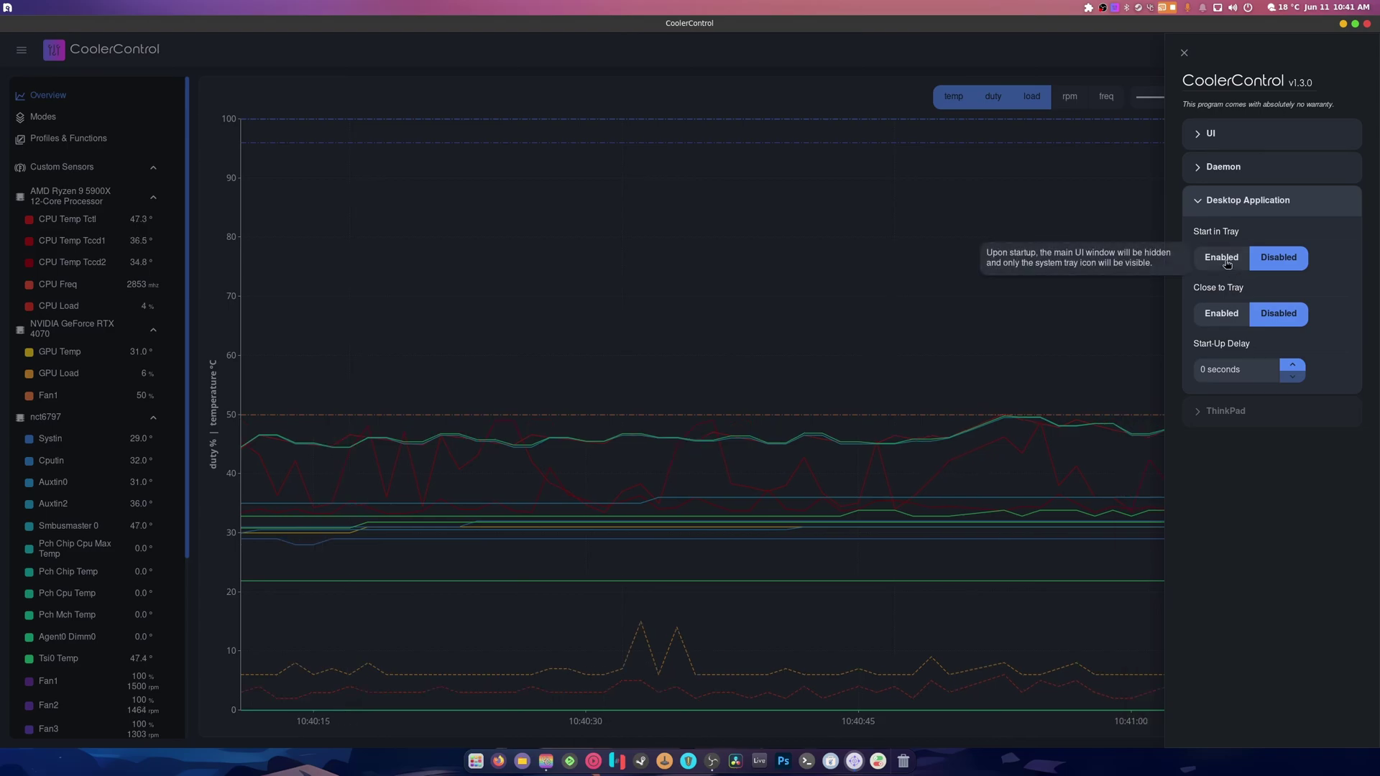
pyautogui.click(1222, 325)
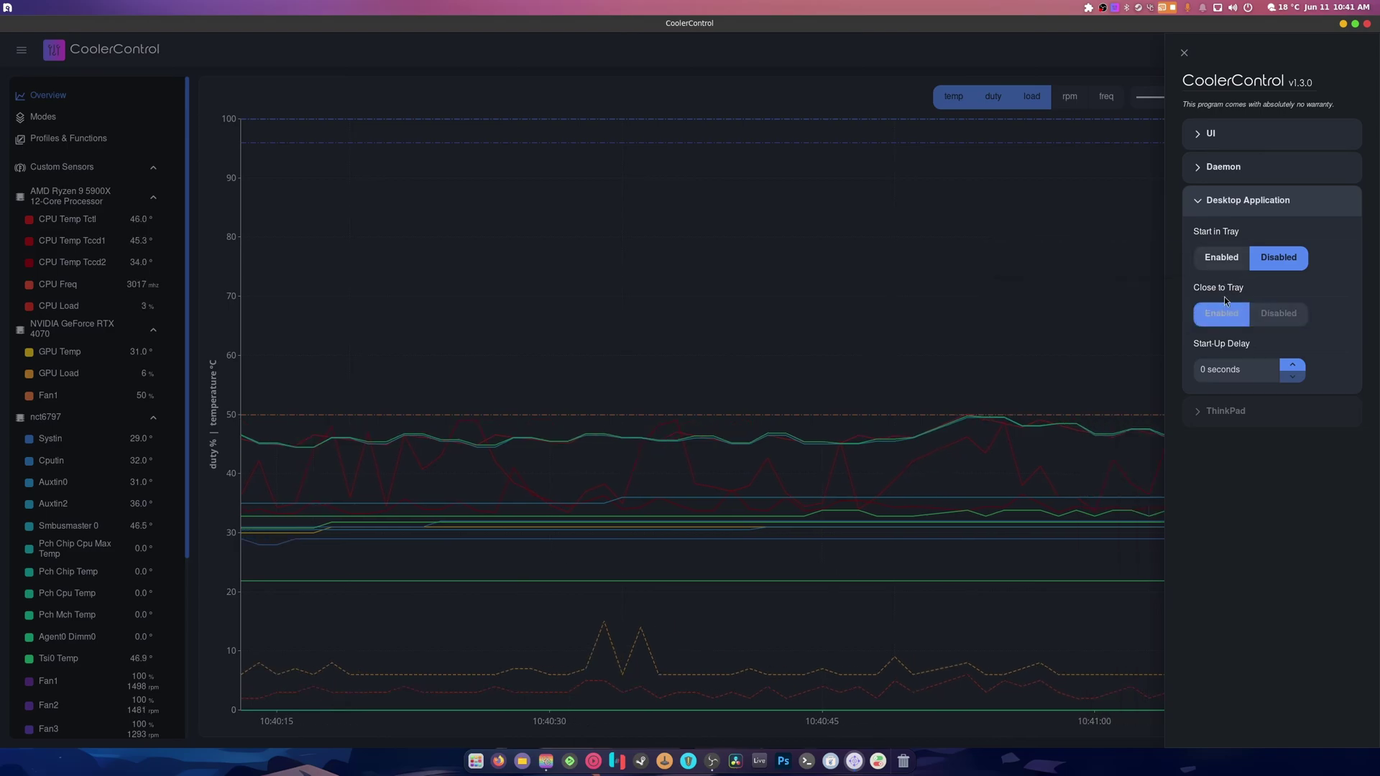
pyautogui.click(1221, 259)
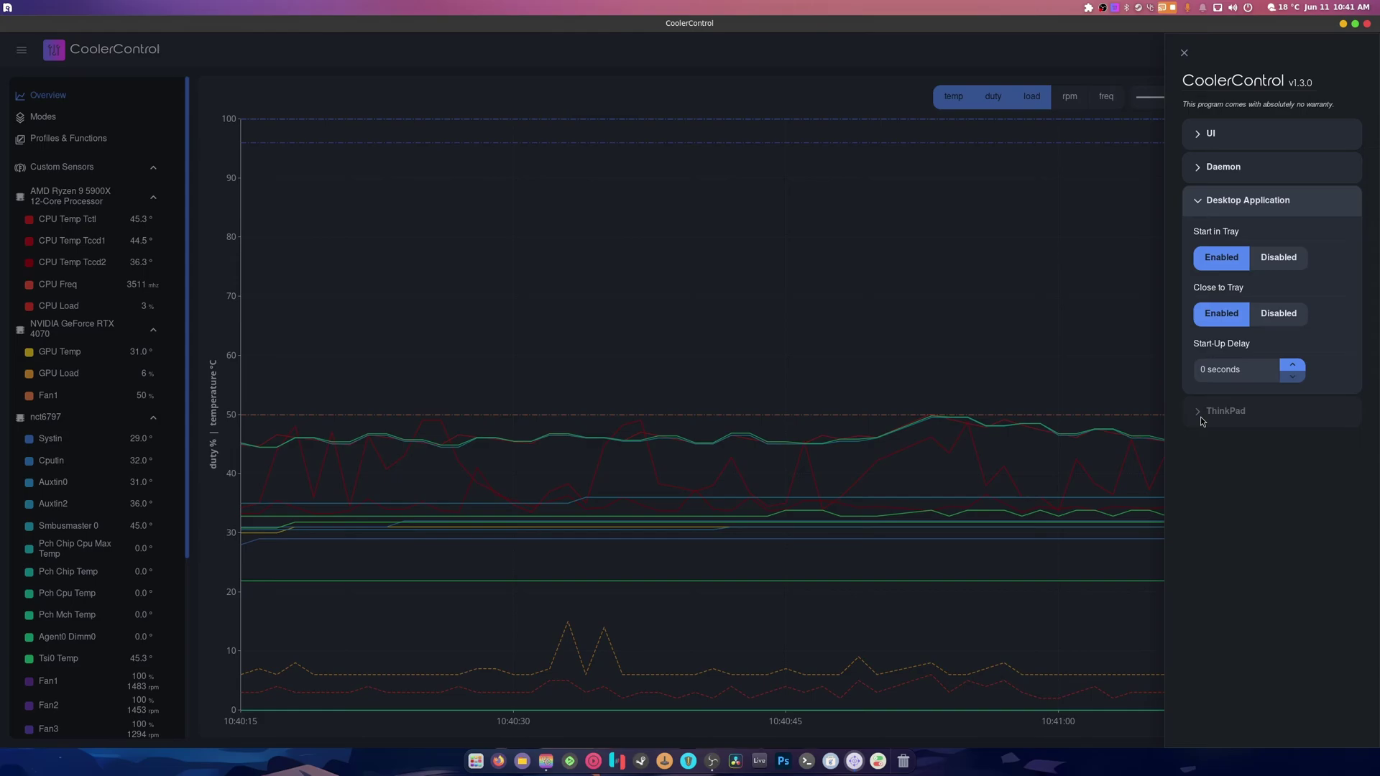
pyautogui.click(1199, 198)
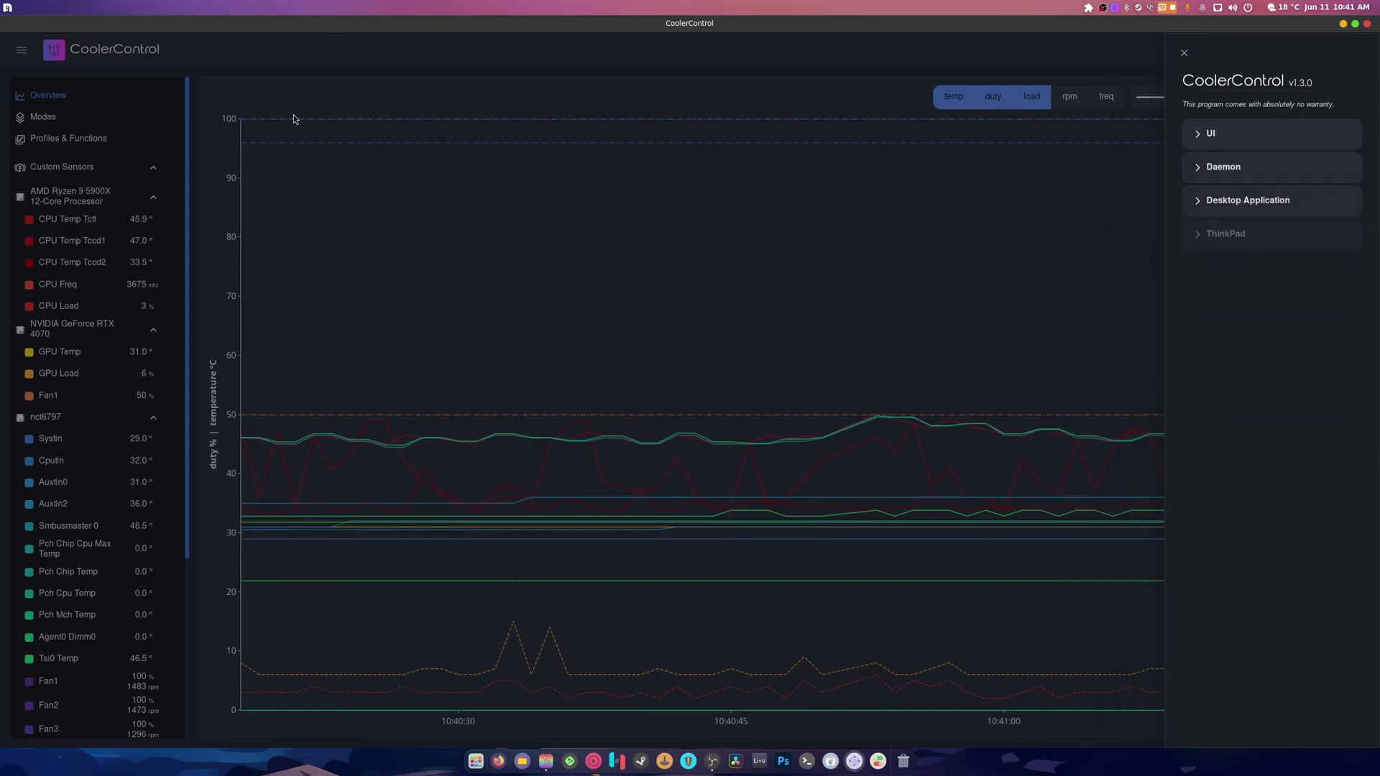
# - Close the settings drawer, then the CoolerControl window
pyautogui.click(357, 83)
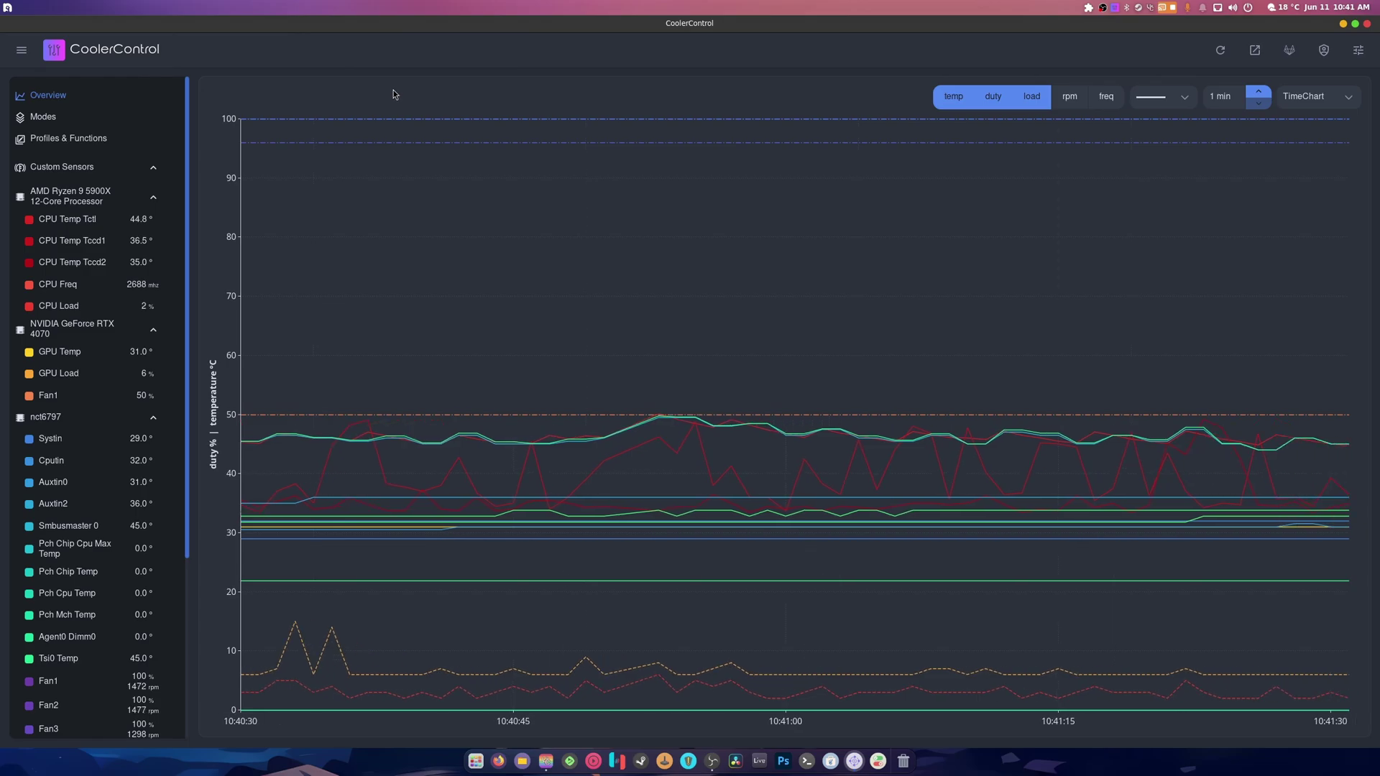
pyautogui.click(1343, 24)
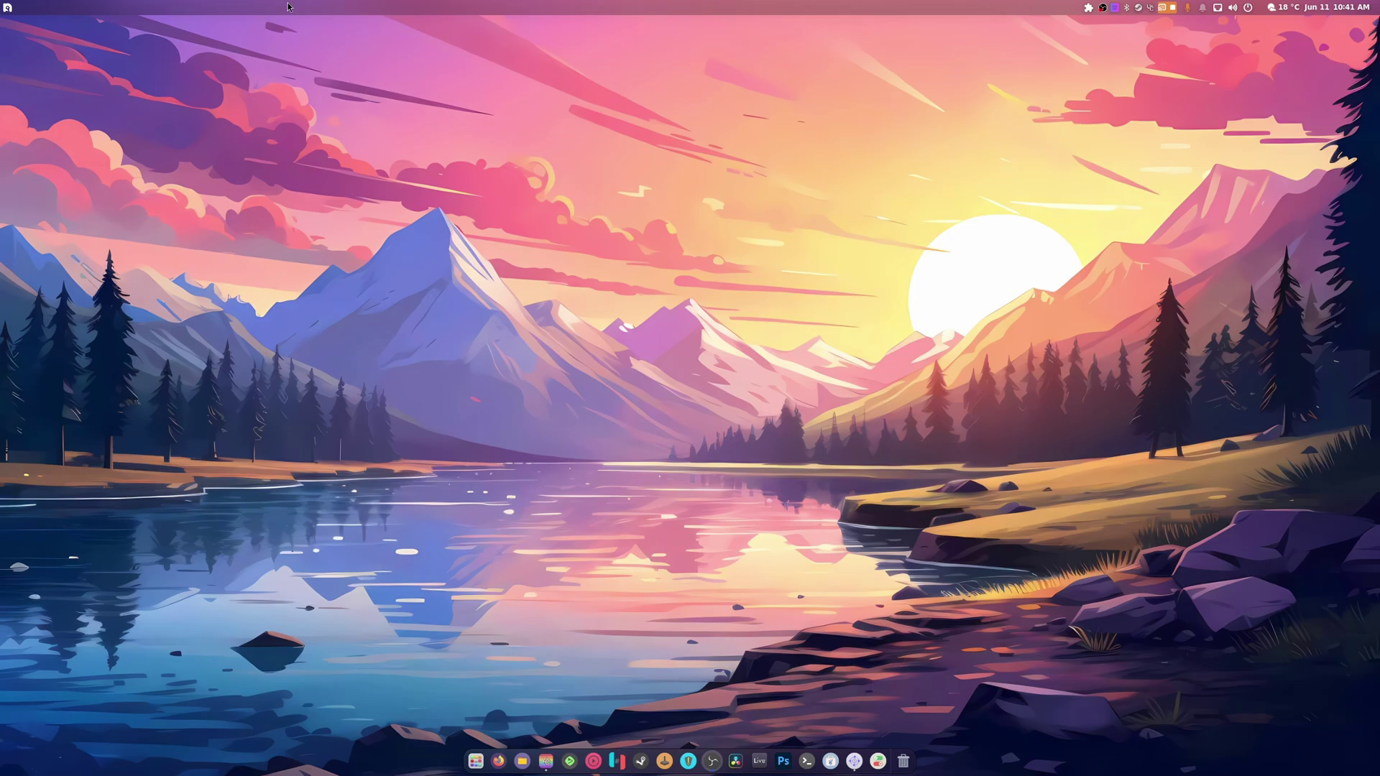
# - Use the Fedora logo from the Distros icons as ArcMenu's menu button, then close ArcMenu settings
pyautogui.click(7, 8)
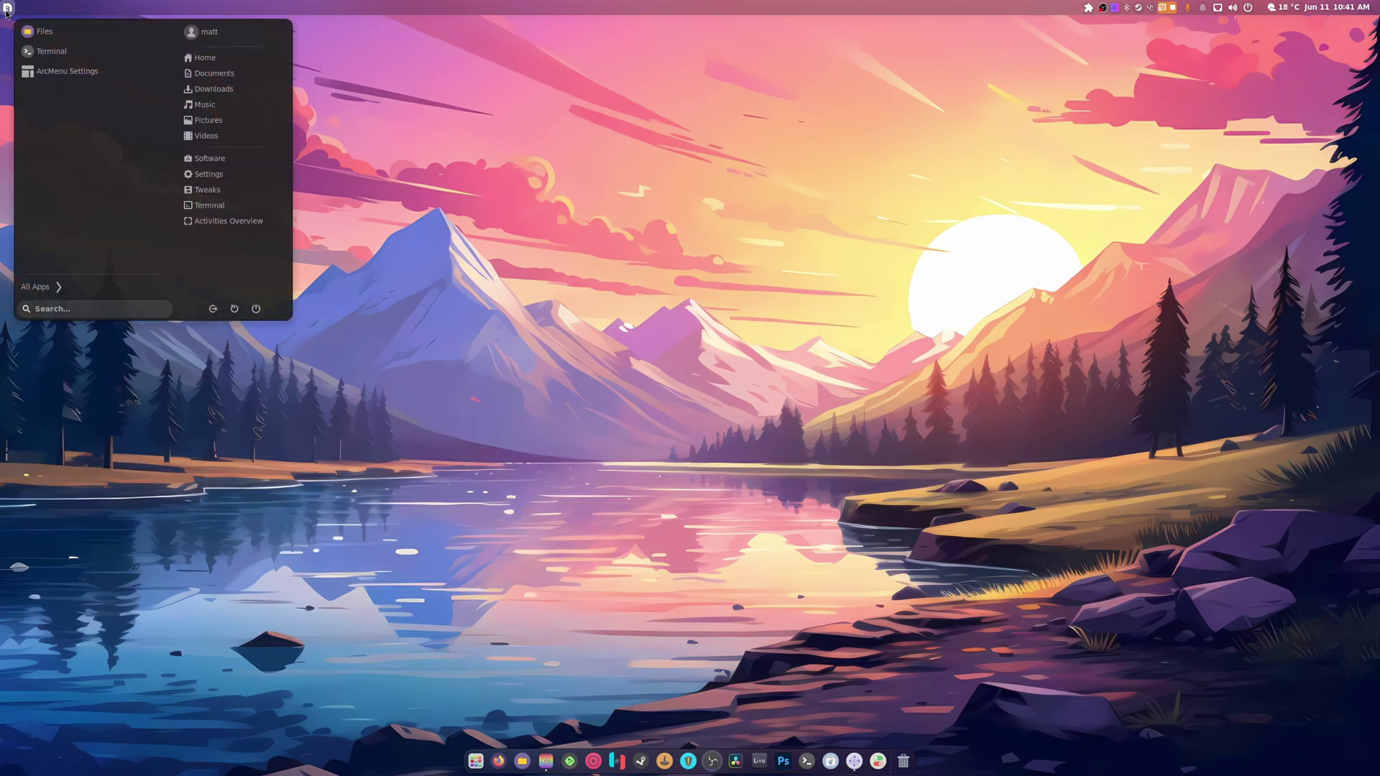
pyautogui.click(8, 9)
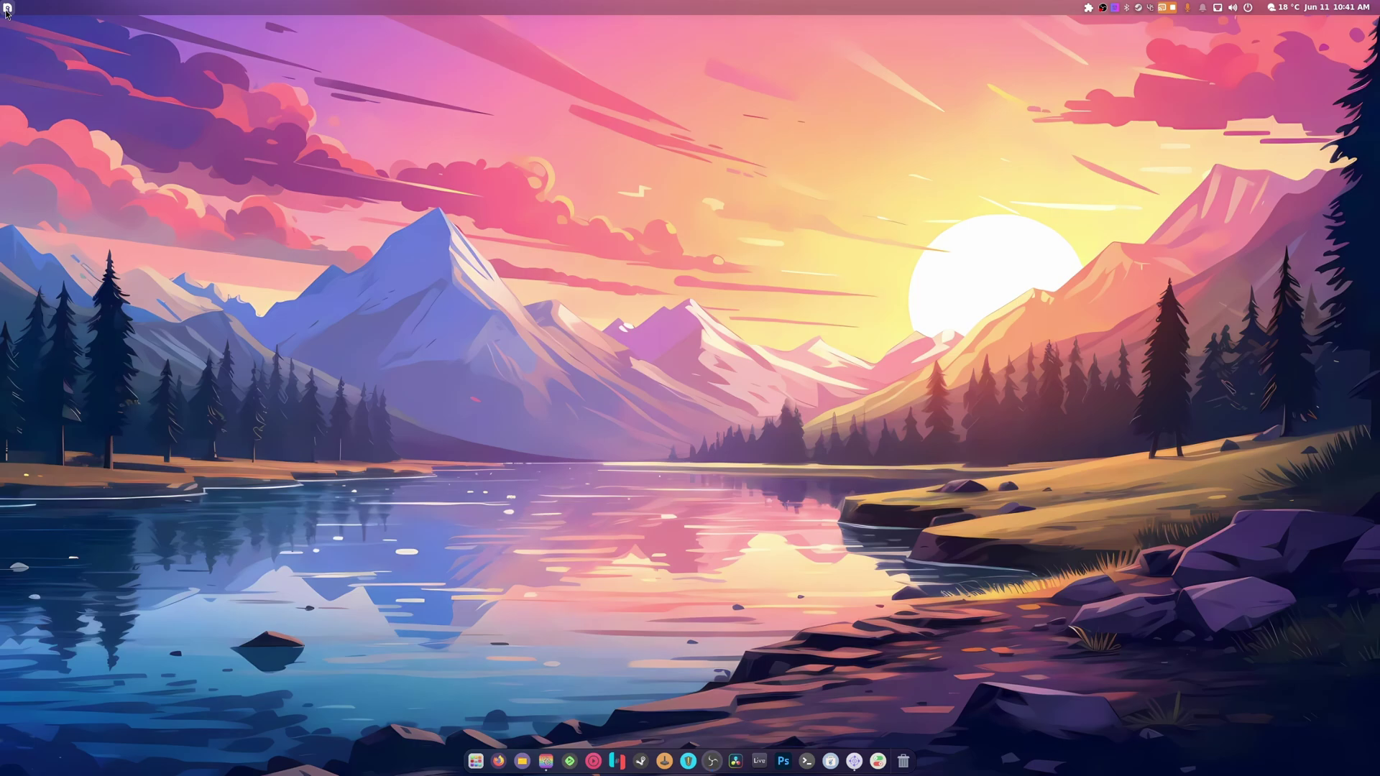
pyautogui.rightClick(8, 13)
pyautogui.click(40, 28)
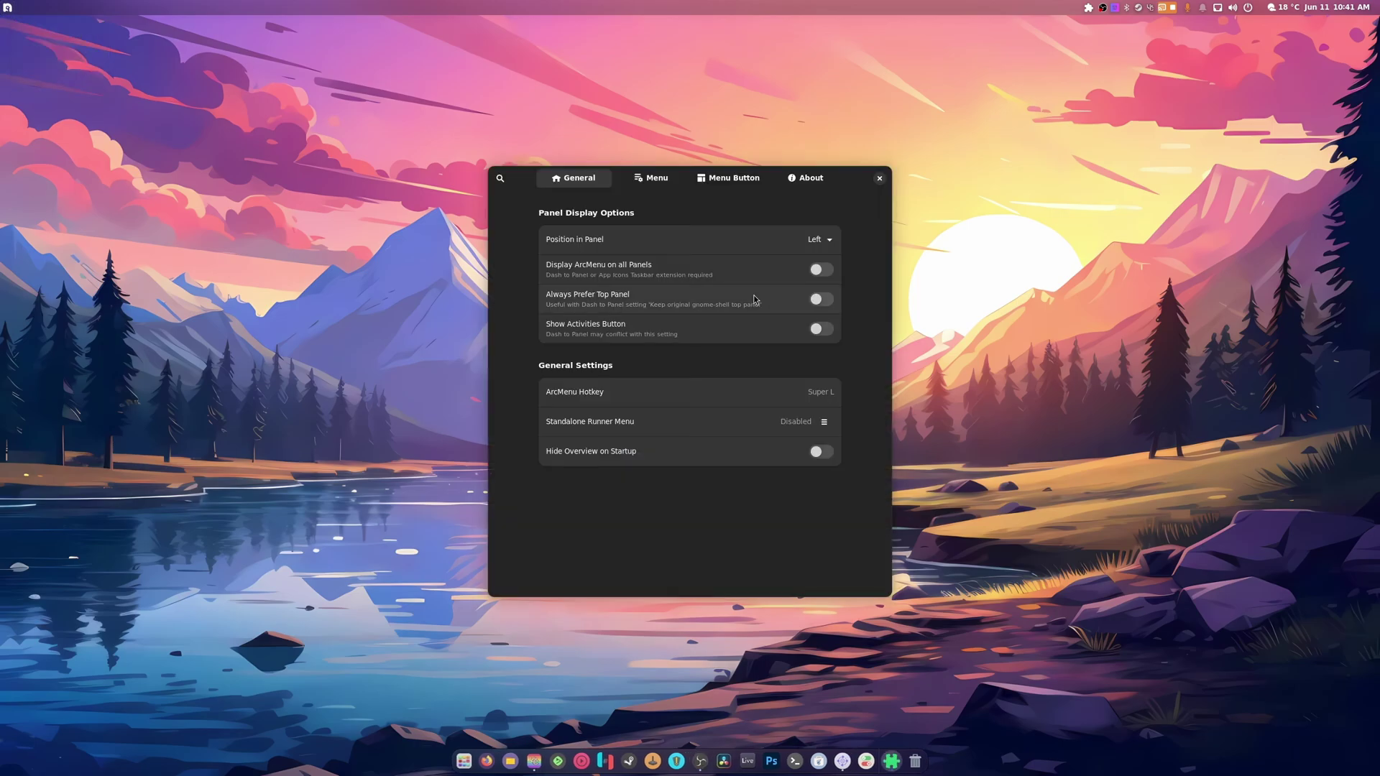
pyautogui.click(651, 178)
pyautogui.click(729, 178)
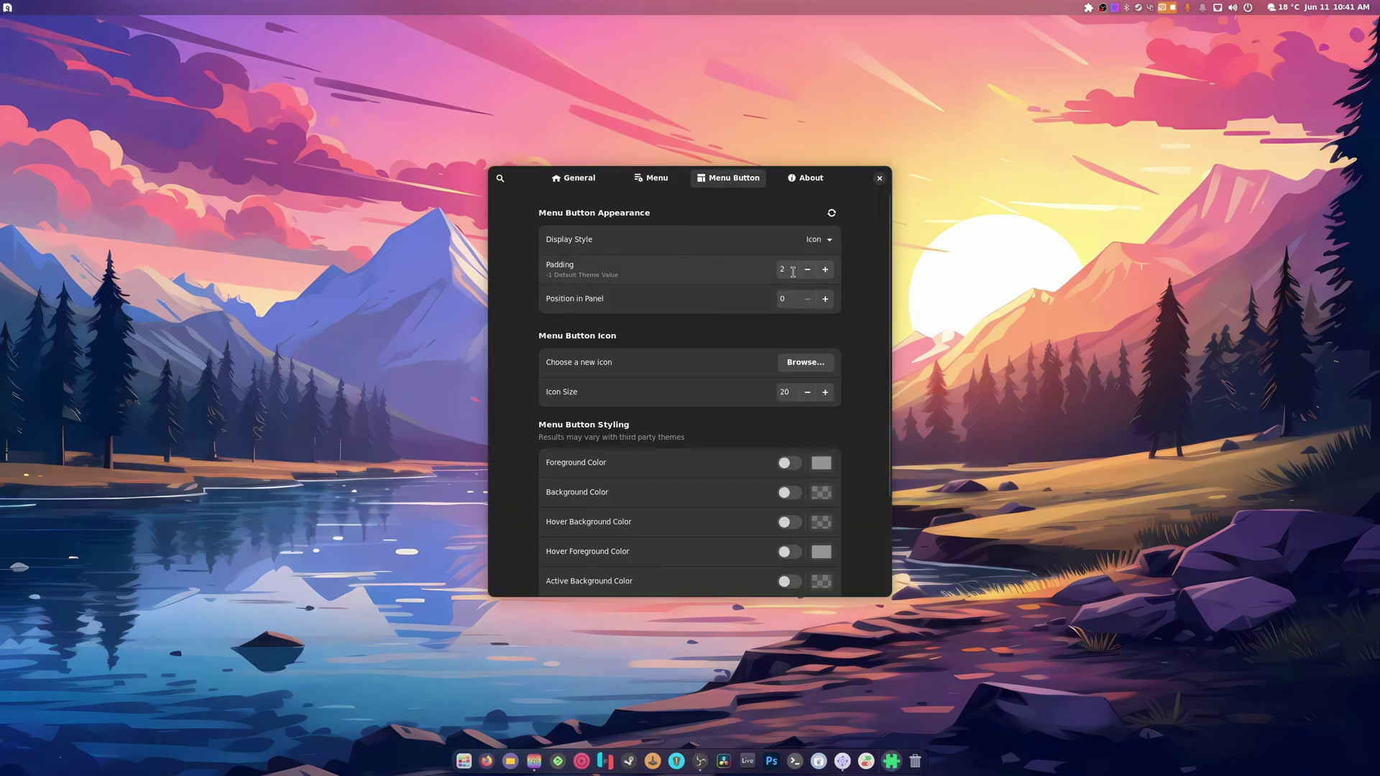
pyautogui.click(817, 368)
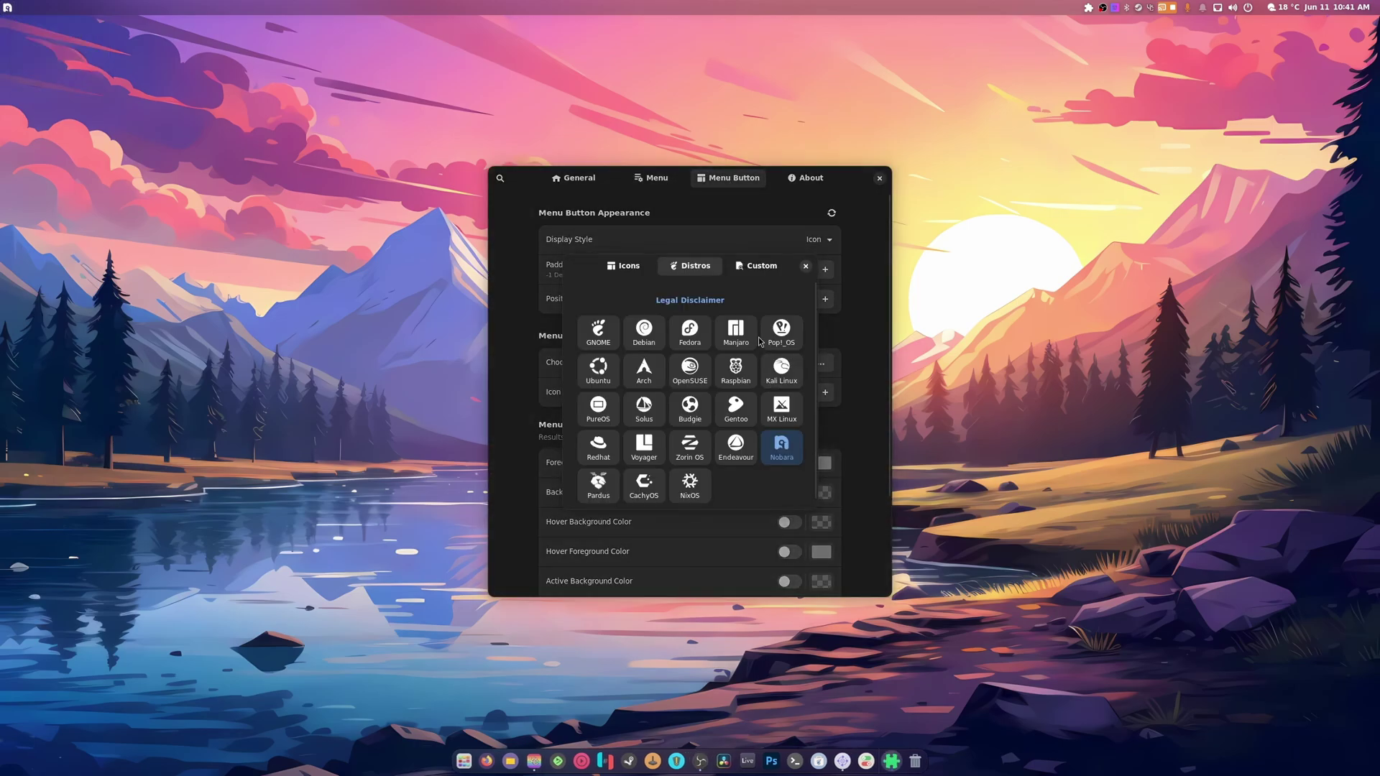
pyautogui.click(691, 333)
pyautogui.click(805, 266)
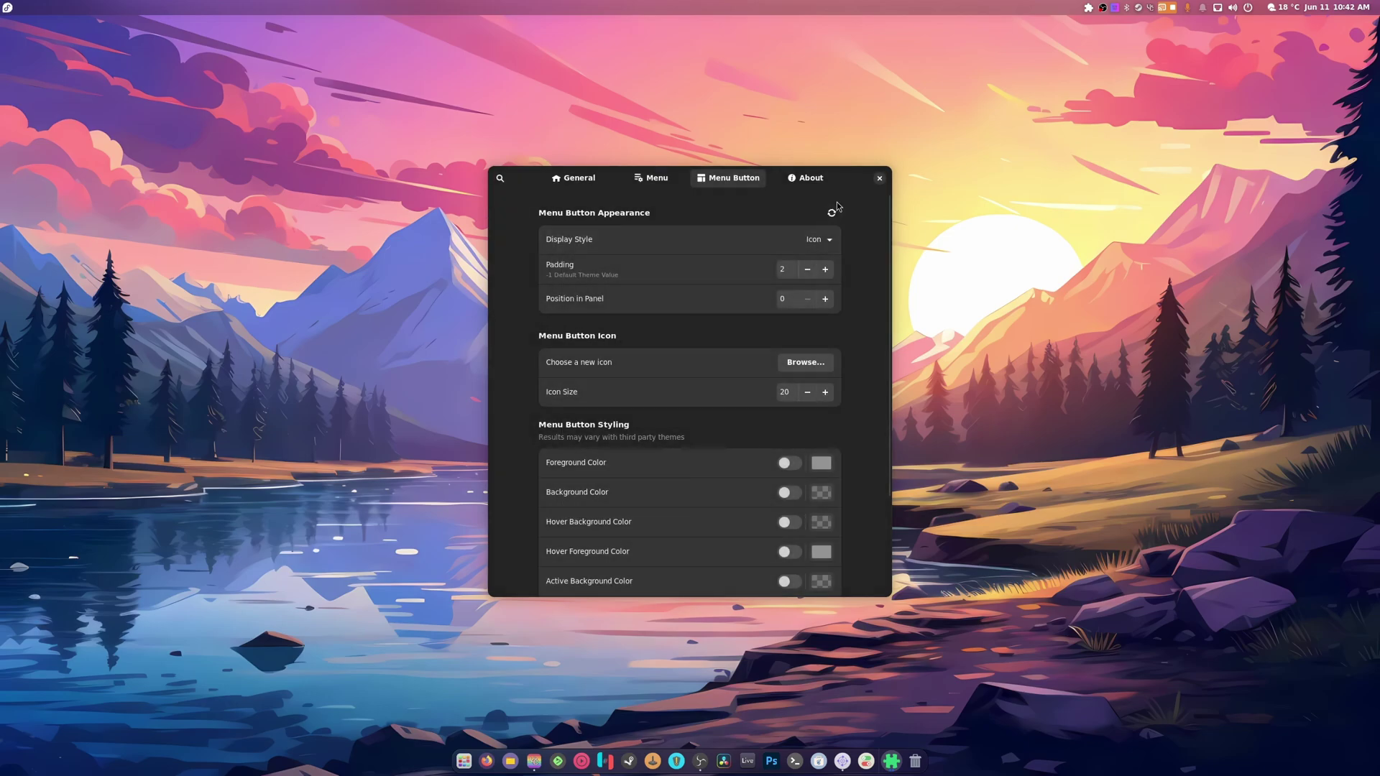
pyautogui.click(878, 179)
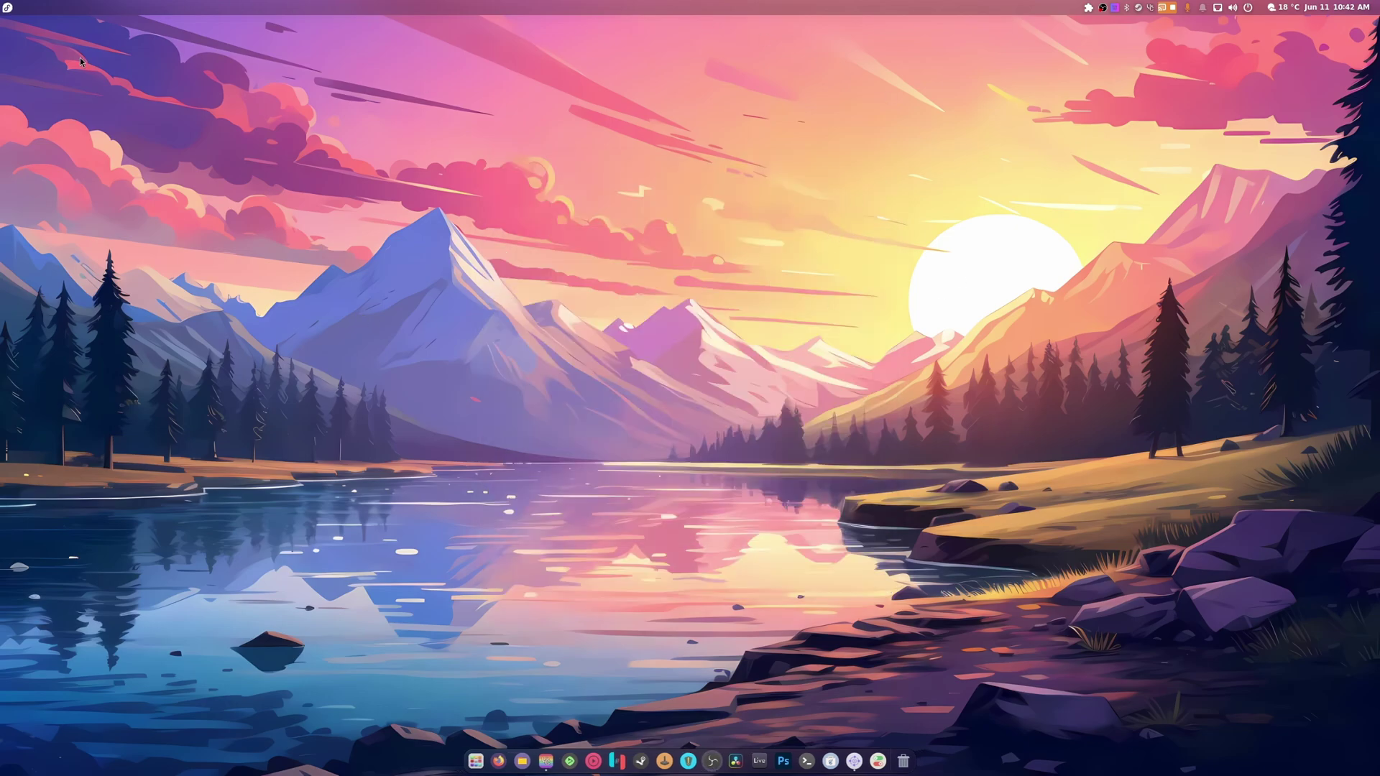